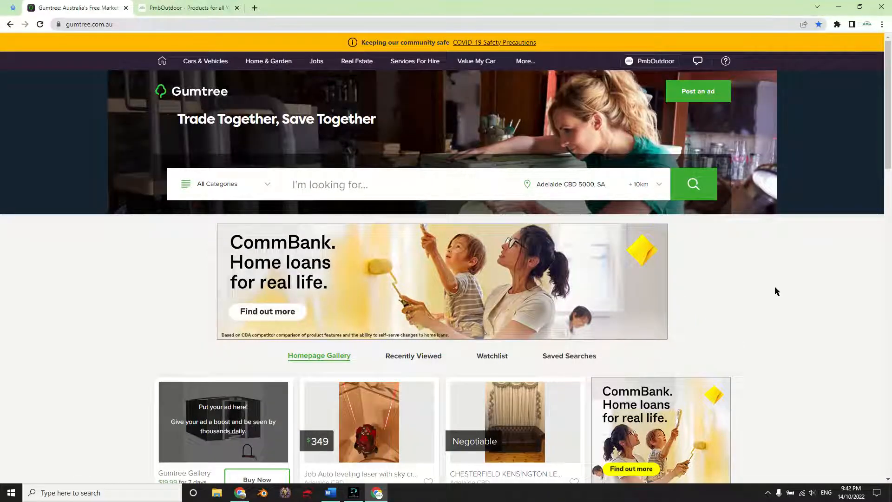
- Open the Gumtree account's Manage Ads page and look through the existing ads
{"action": "scroll", "coordinate": [777, 285], "scroll_direction": "down", "scroll_amount": 6}
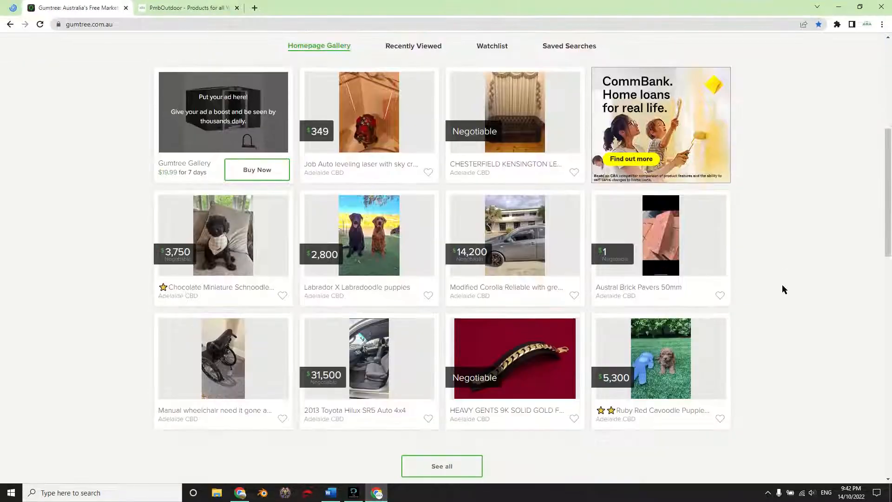
{"action": "scroll", "coordinate": [782, 285], "scroll_direction": "up", "scroll_amount": 6}
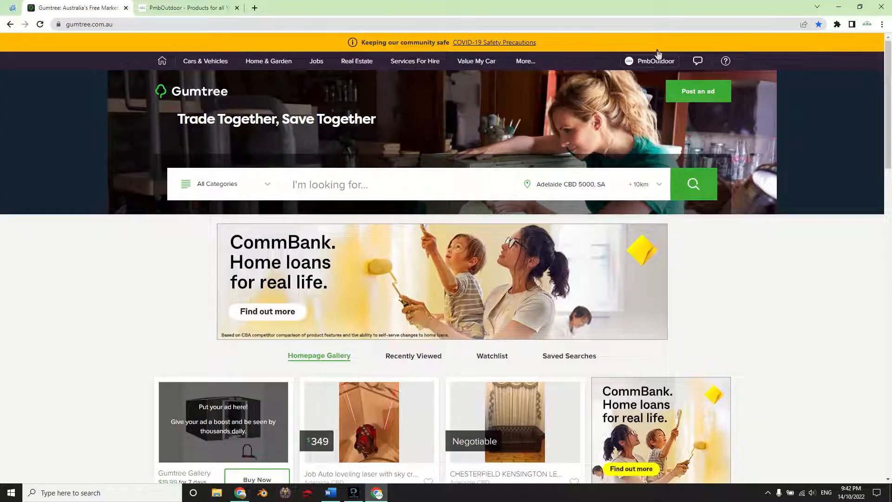
{"action": "left_click", "coordinate": [646, 68]}
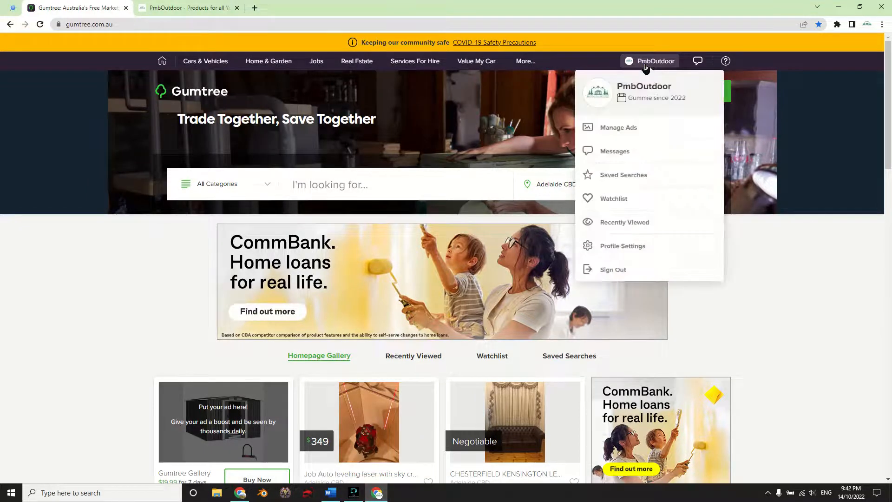
{"action": "left_click", "coordinate": [643, 128]}
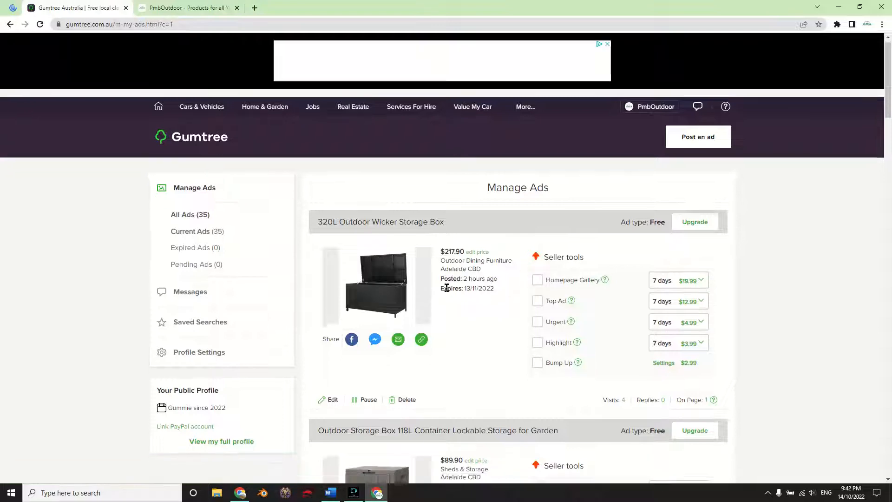
{"action": "scroll", "coordinate": [400, 279], "scroll_direction": "down", "scroll_amount": 6}
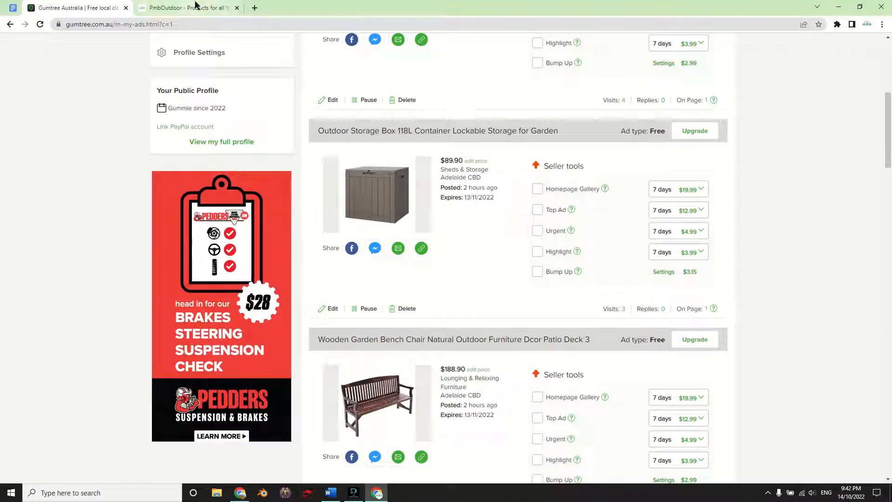
{"action": "scroll", "coordinate": [557, 282], "scroll_direction": "up", "scroll_amount": 6}
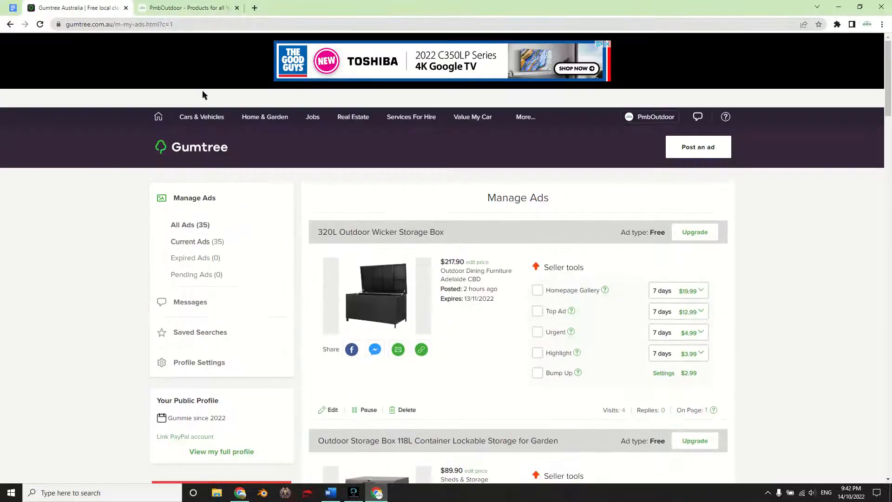
- Switch to the PmbOutdoor Product List document in Google Docs and look through its table of products
{"action": "left_click", "coordinate": [11, 6]}
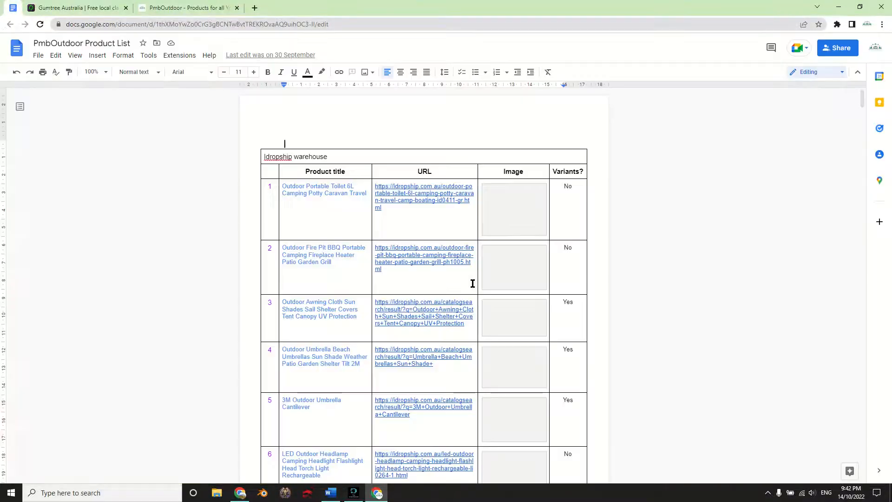
{"action": "scroll", "coordinate": [476, 278], "scroll_direction": "down", "scroll_amount": 10}
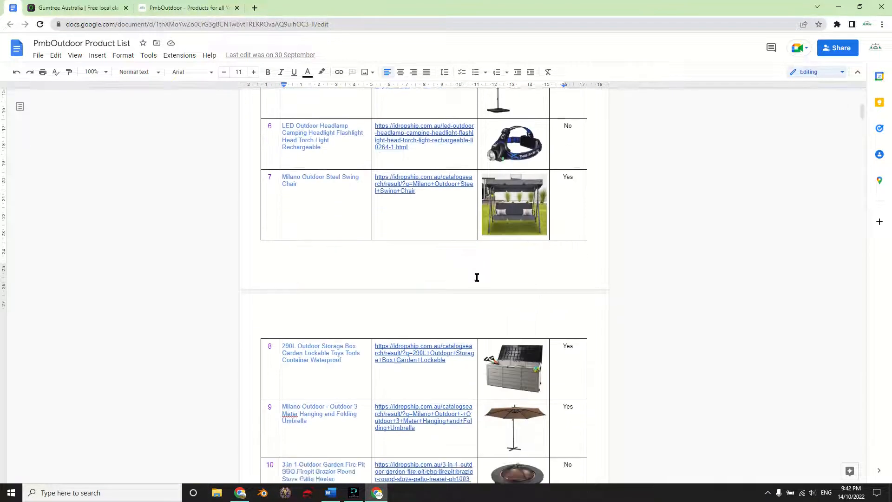
{"action": "left_click_drag", "start_coordinate": [860, 124], "coordinate": [867, 417]}
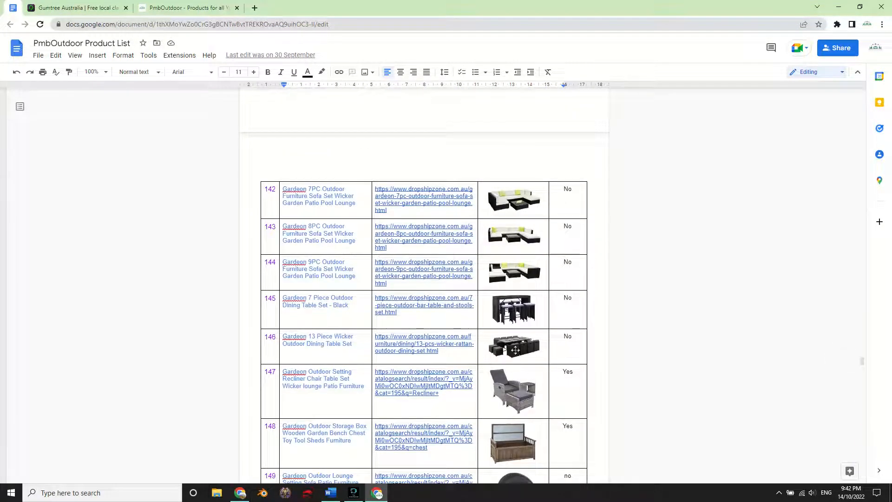
- Open the Store 2 Images folder inside the eCommerce folder in File Explorer to view the numbered product folders
{"action": "left_click", "coordinate": [218, 495]}
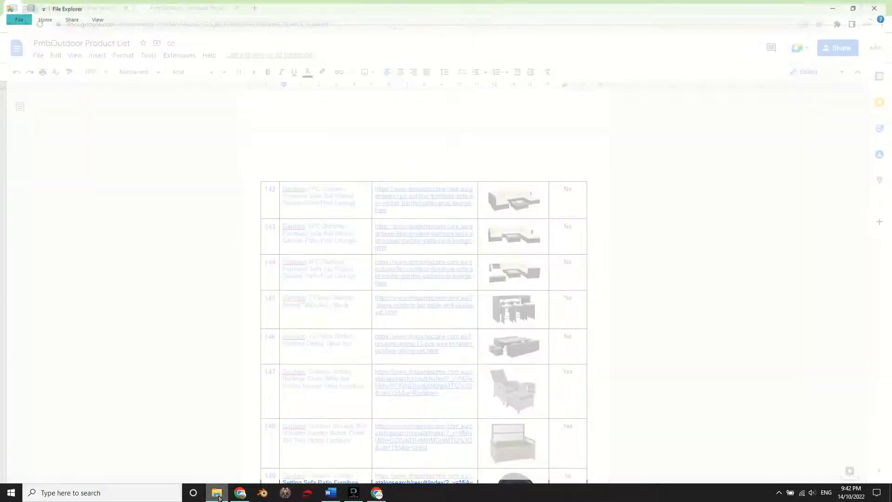
{"action": "left_click", "coordinate": [55, 122]}
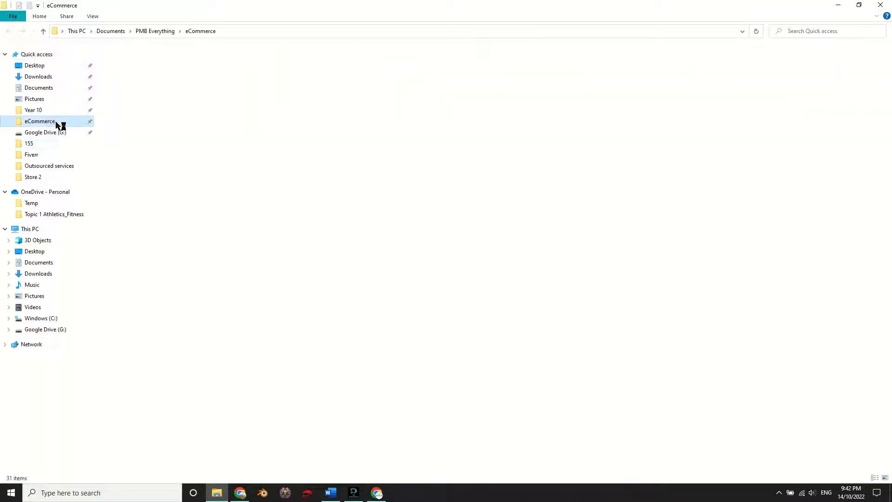
{"action": "double_click", "coordinate": [373, 72]}
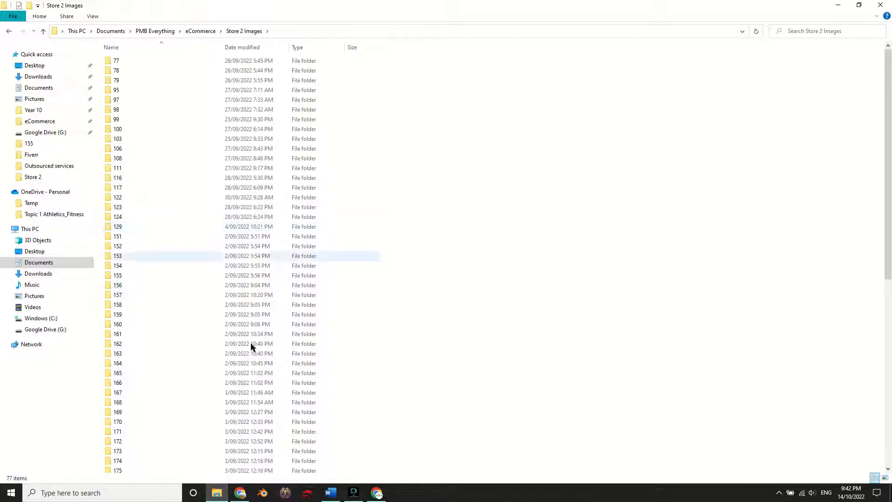
- Switch back to the product list and copy the title of product 129, the Greenfingers retractable hose reel
{"action": "left_click", "coordinate": [377, 493]}
{"action": "scroll", "coordinate": [389, 281], "scroll_direction": "up", "scroll_amount": 10}
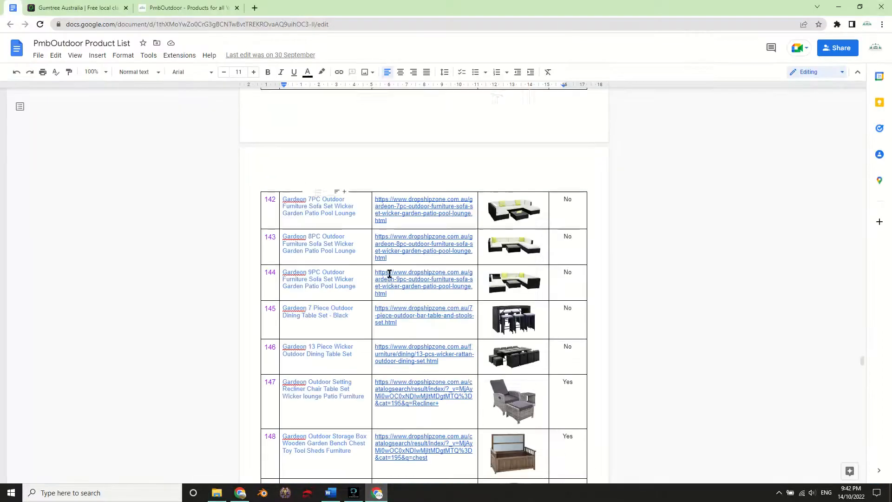
{"action": "scroll", "coordinate": [389, 282], "scroll_direction": "up", "scroll_amount": 7}
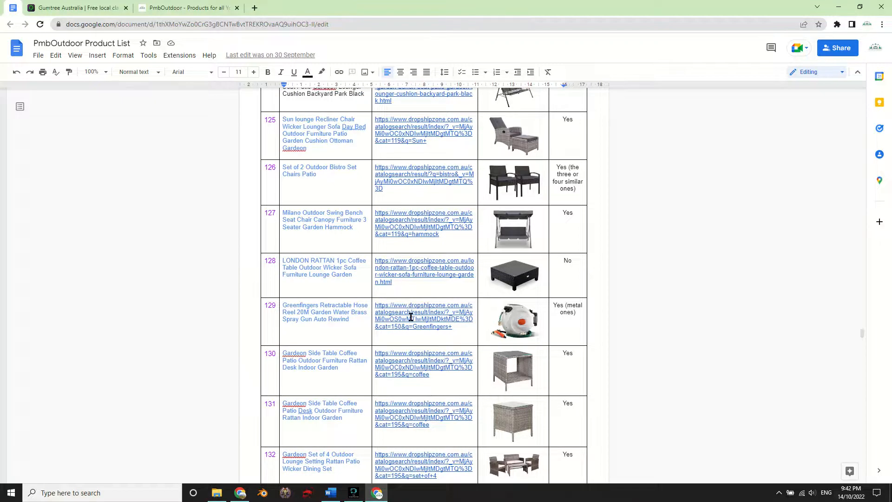
{"action": "double_click", "coordinate": [331, 312]}
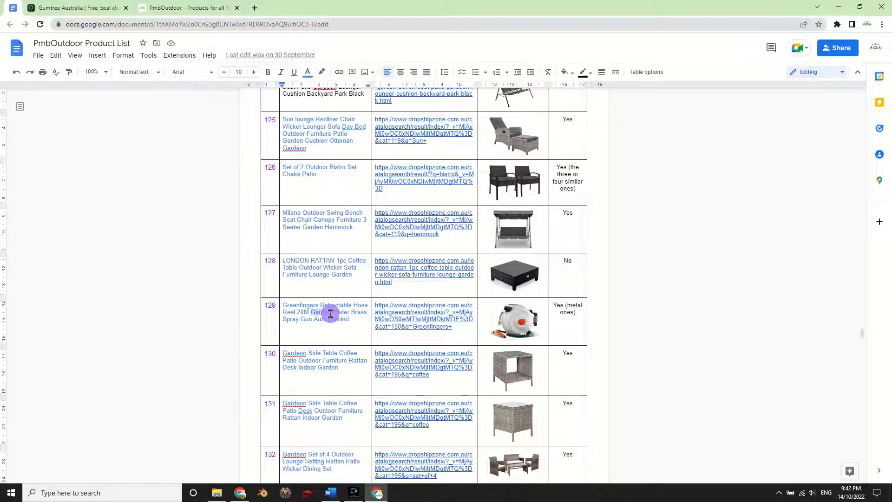
{"action": "triple_click", "coordinate": [330, 312]}
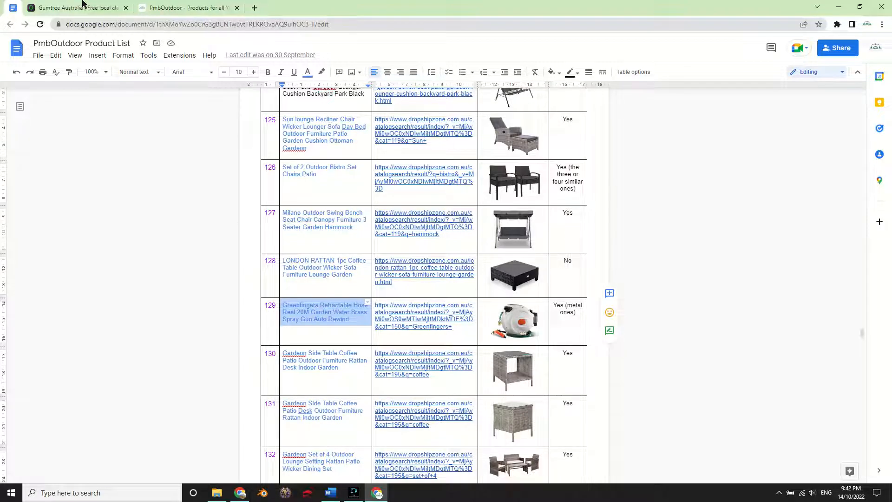
- Search the Pmboutdoor store for "Greenfingers Retractable Hose Reel 20M Garden Water Brass Spray Gun Auto Rewind" and open its product page
{"action": "left_click", "coordinate": [170, 5]}
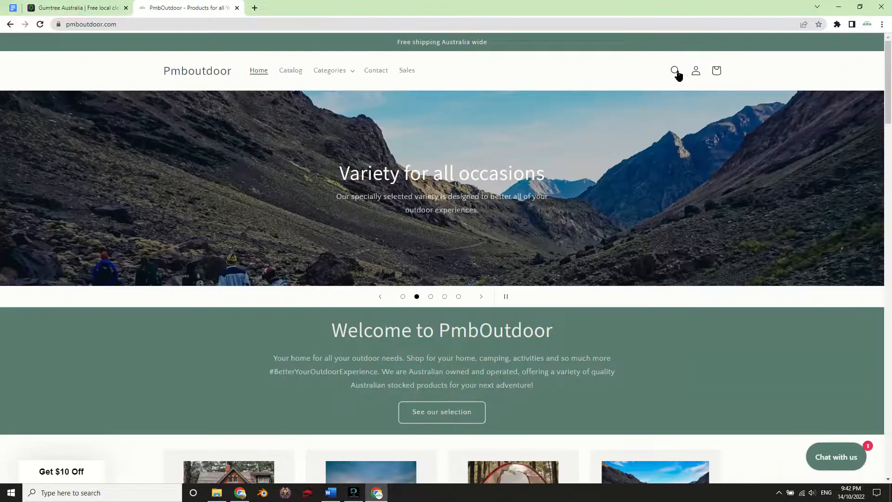
{"action": "left_click", "coordinate": [677, 73]}
{"action": "key", "text": "ctrl+v"}
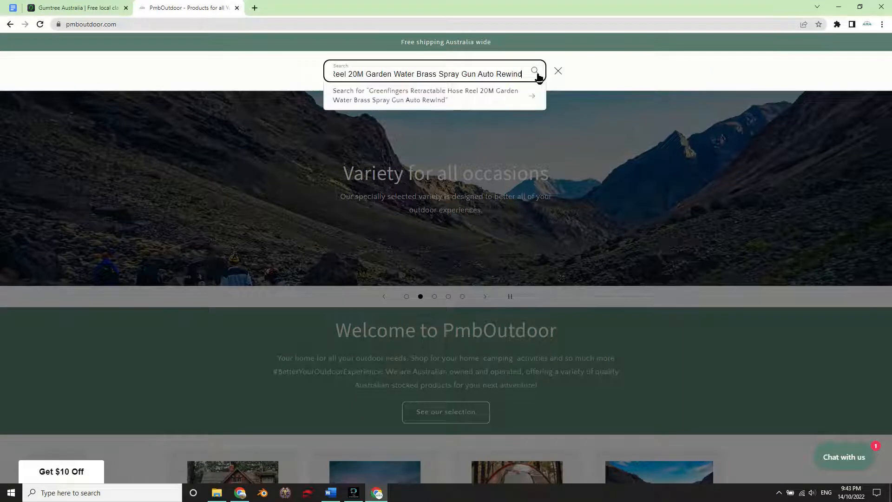
{"action": "left_click", "coordinate": [478, 98]}
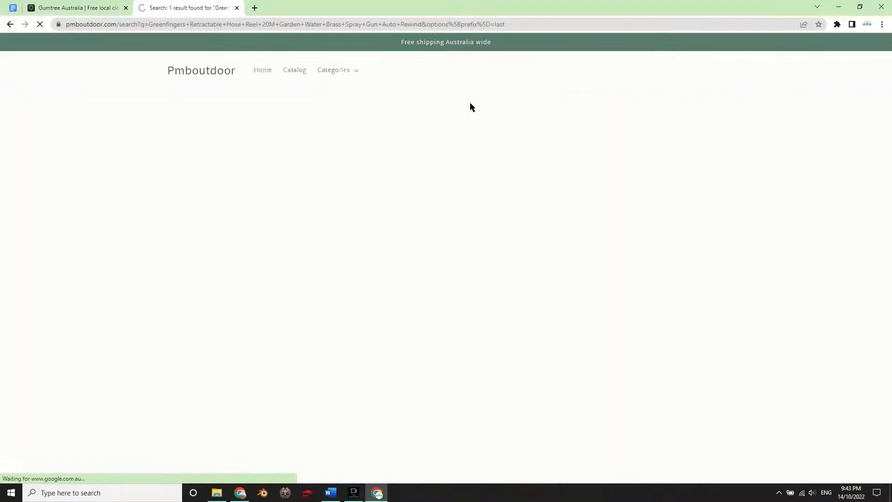
{"action": "left_click", "coordinate": [240, 308]}
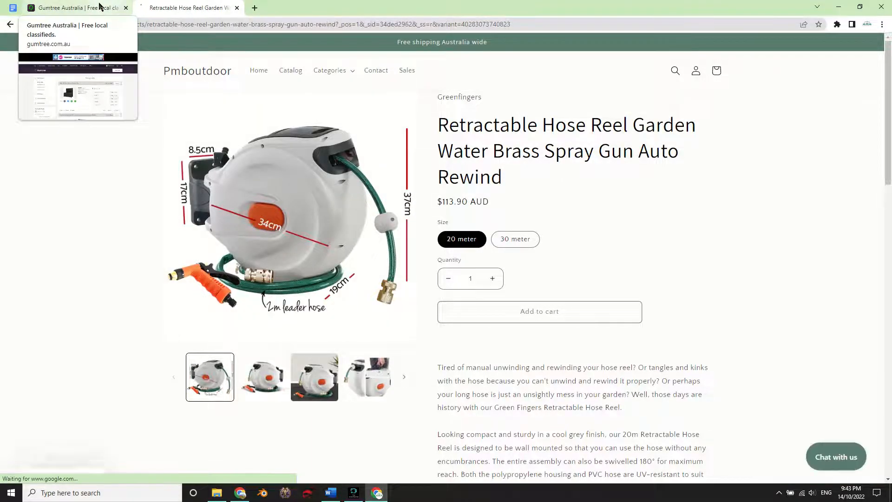
- Switch to Gumtree and start a new ad of the type Post an item
{"action": "left_click", "coordinate": [99, 7]}
{"action": "left_click", "coordinate": [711, 154]}
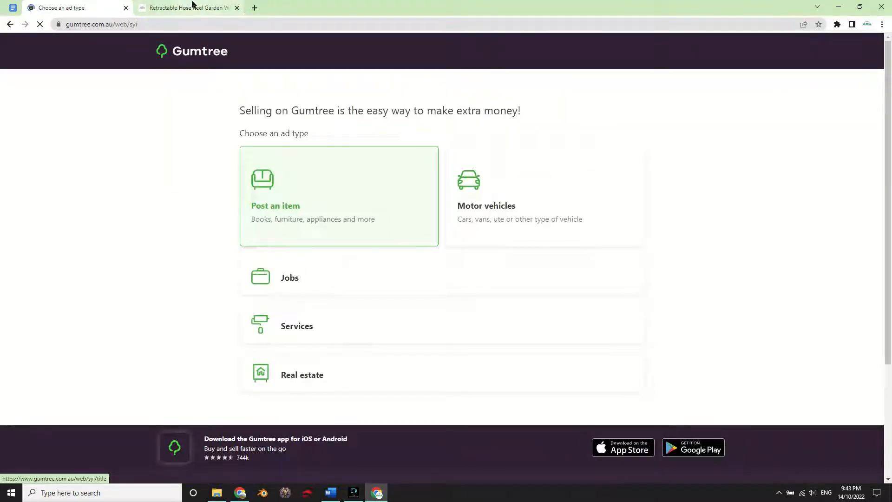
{"action": "left_click", "coordinate": [311, 217]}
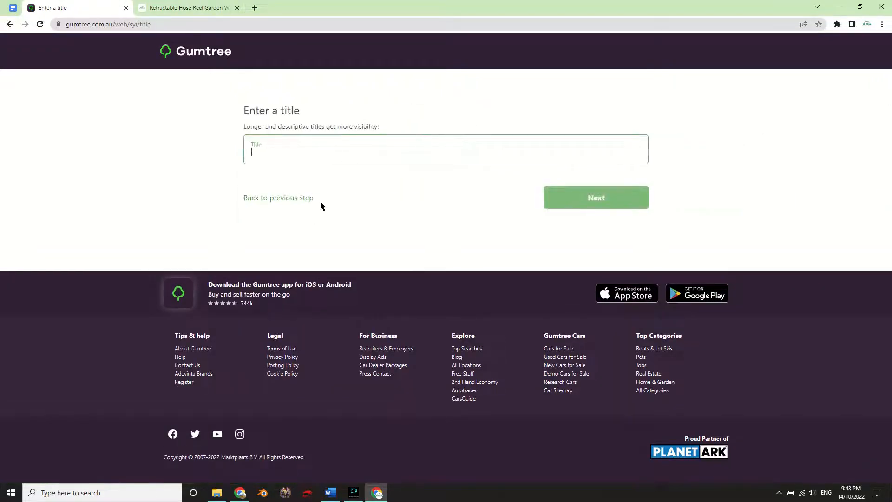
- Go back to the Gumtree homepage and start the item ad again from there
{"action": "left_click", "coordinate": [278, 199]}
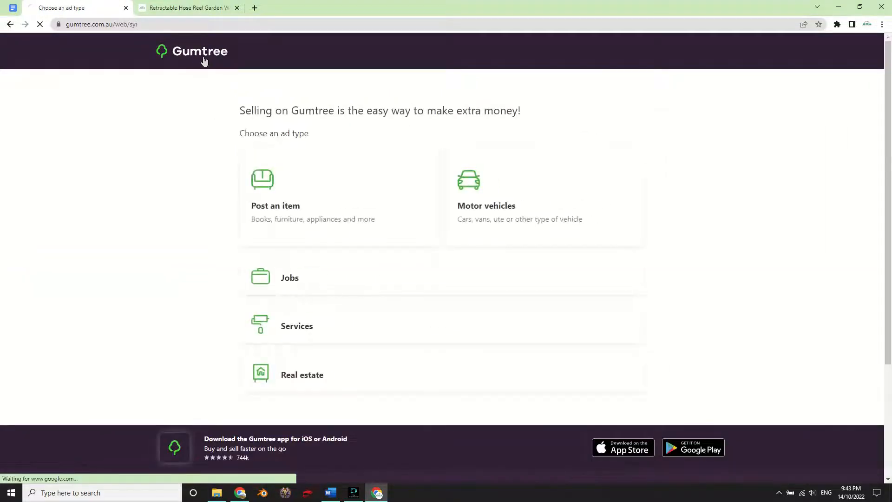
{"action": "left_click", "coordinate": [203, 59]}
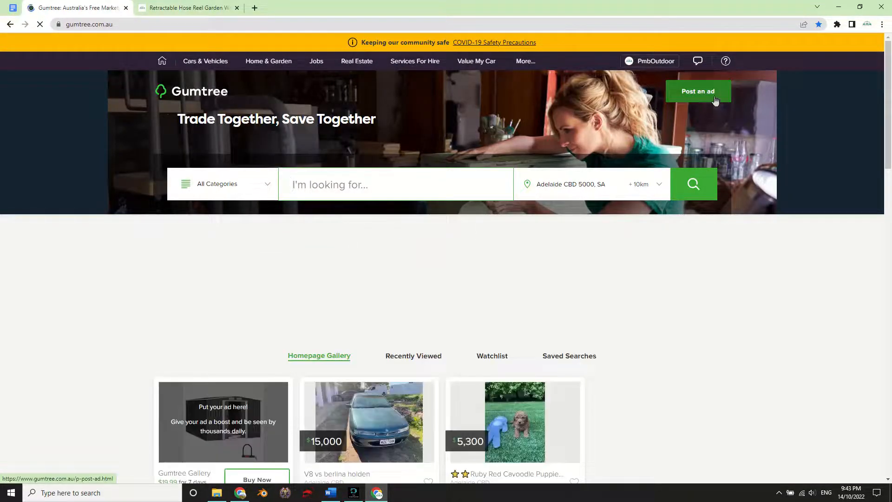
{"action": "left_click", "coordinate": [715, 101]}
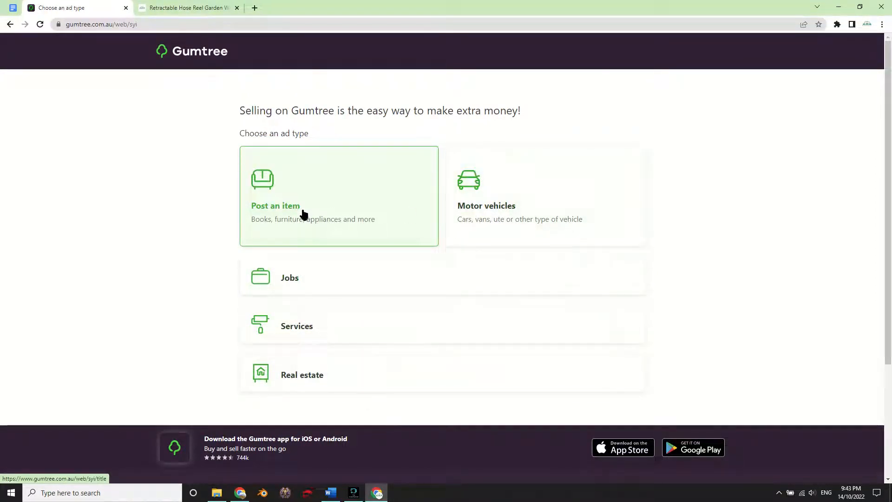
{"action": "left_click", "coordinate": [289, 193]}
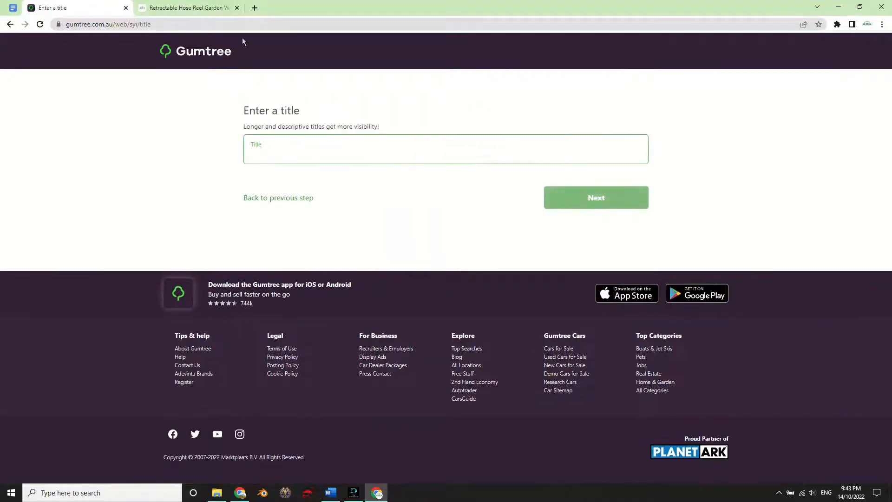
- Title the ad "Retractable Hose Reel Garden Water Brass Spray Gun Auto Rewind", copied from the store's product page, and continue to the category choice
{"action": "left_click", "coordinate": [186, 8]}
{"action": "triple_click", "coordinate": [525, 123]}
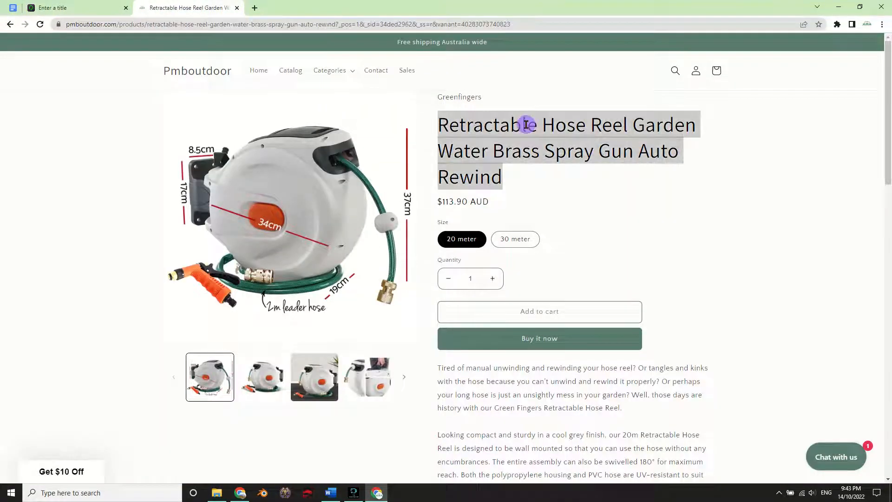
{"action": "key", "text": "ctrl+c"}
{"action": "left_click", "coordinate": [75, 7]}
{"action": "key", "text": "ctrl+v"}
{"action": "left_click", "coordinate": [578, 211]}
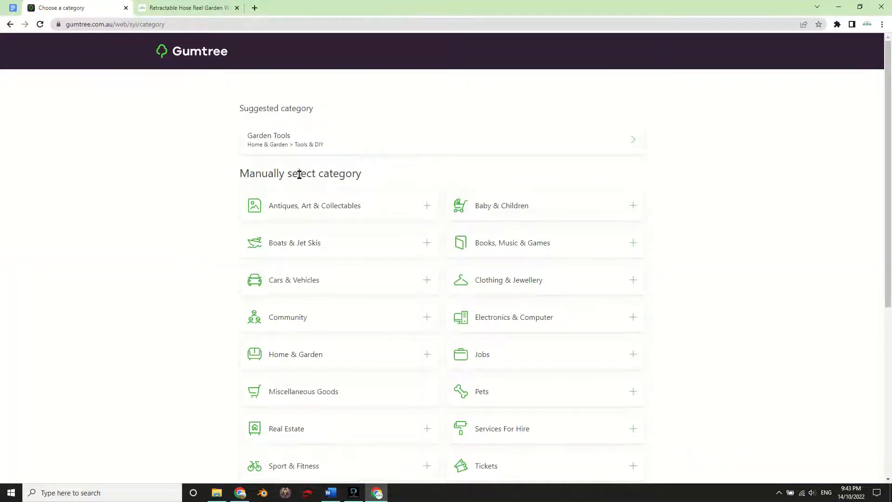
- Set the ad's category to Home & Garden > Tools & DIY > Garden Tools and continue to the ad form
{"action": "scroll", "coordinate": [256, 201], "scroll_direction": "down", "scroll_amount": 3}
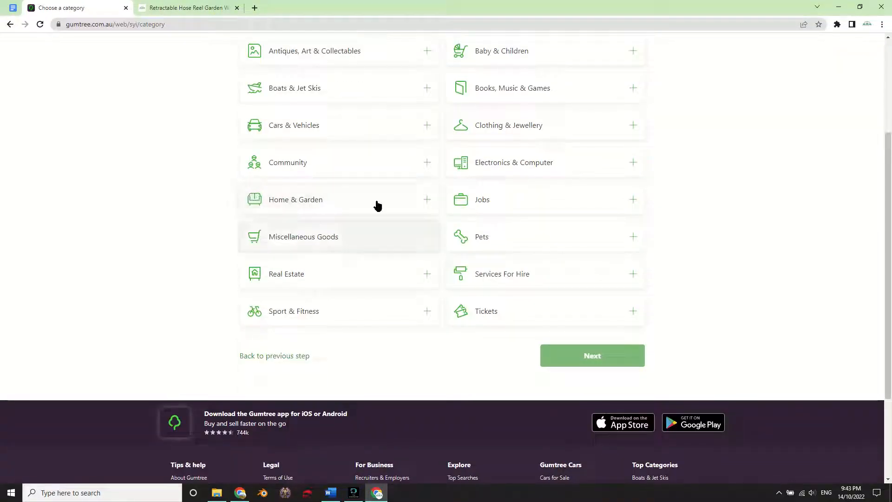
{"action": "left_click", "coordinate": [322, 194]}
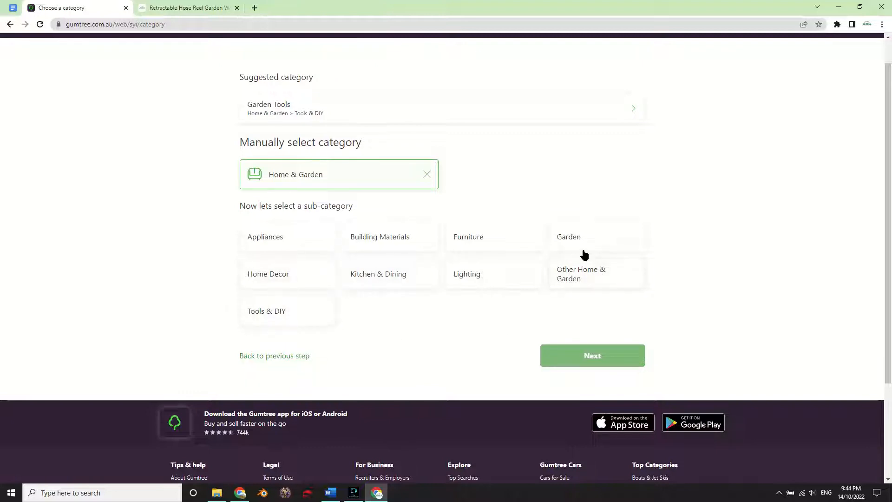
{"action": "left_click", "coordinate": [267, 312]}
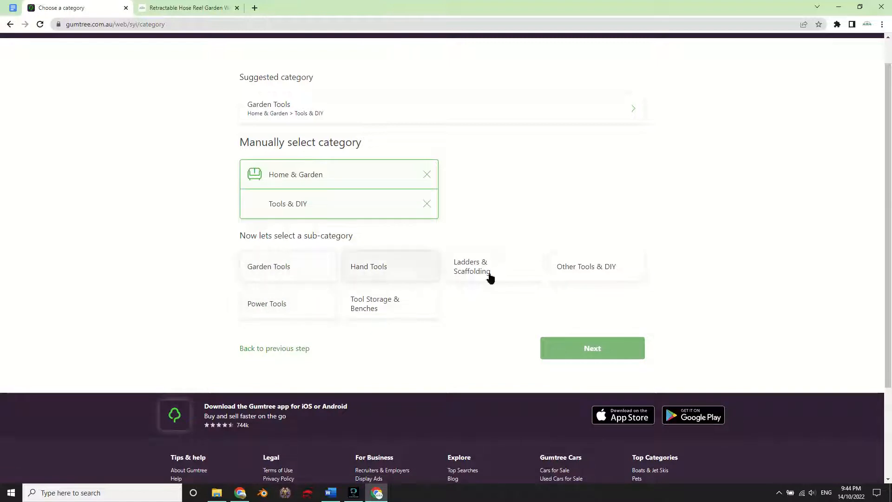
{"action": "left_click", "coordinate": [307, 274]}
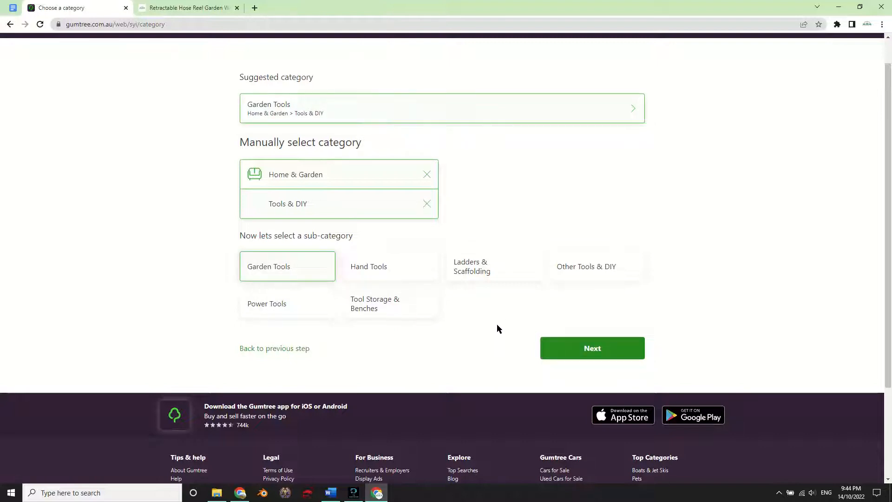
{"action": "left_click", "coordinate": [607, 349]}
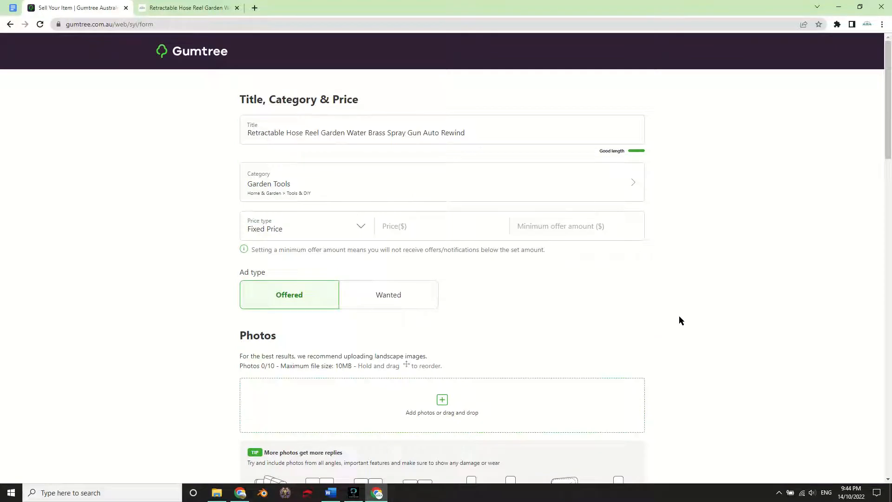
- Compare the Gumtree ad form's sections with the store's product page, including its 20 meter and 30 meter size options
{"action": "left_click", "coordinate": [188, 8]}
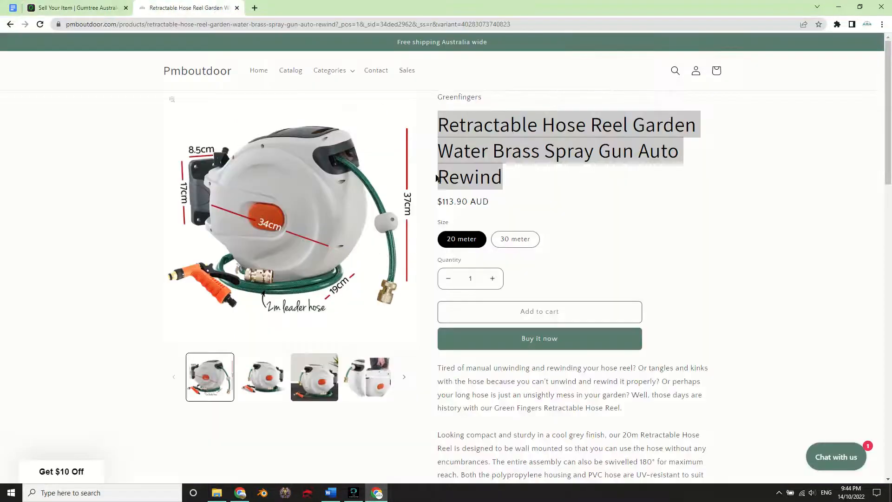
{"action": "left_click", "coordinate": [573, 209]}
{"action": "left_click", "coordinate": [77, 7]}
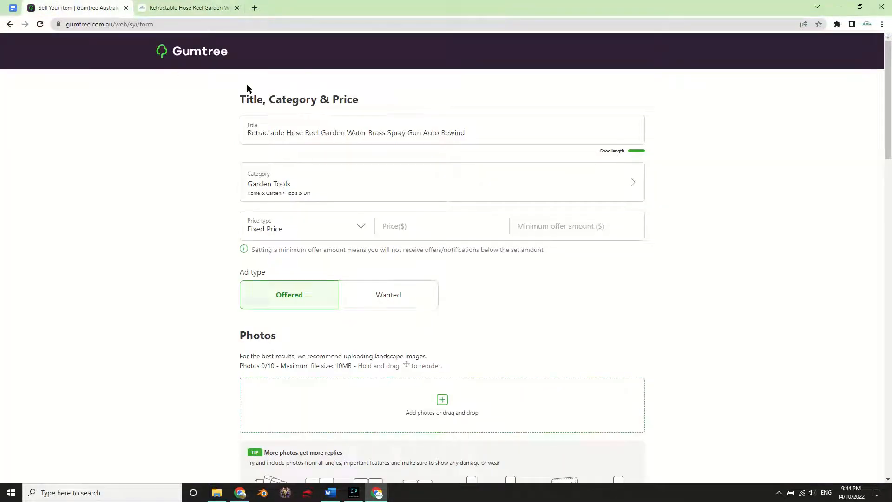
{"action": "scroll", "coordinate": [233, 131], "scroll_direction": "down", "scroll_amount": 20}
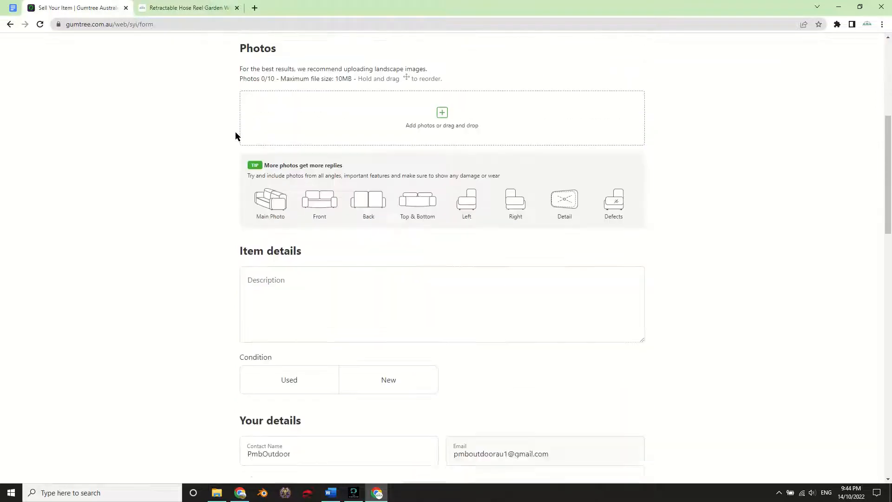
{"action": "scroll", "coordinate": [238, 141], "scroll_direction": "up", "scroll_amount": 20}
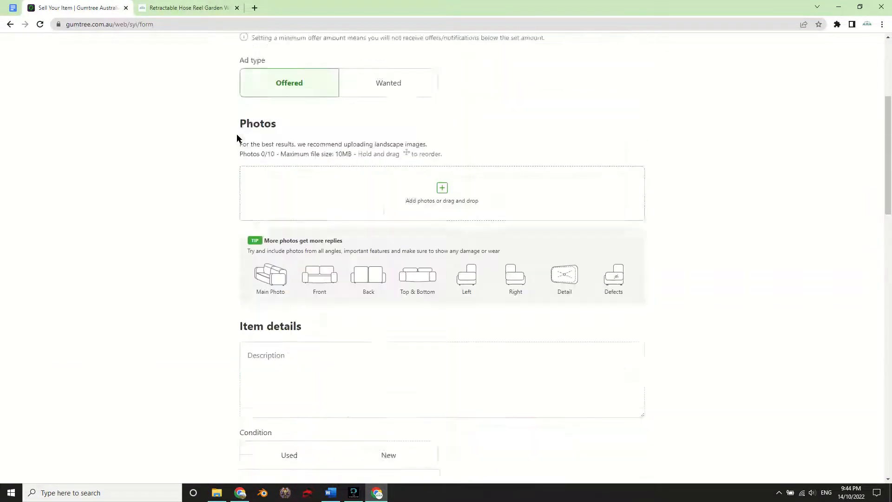
{"action": "left_click", "coordinate": [185, 6]}
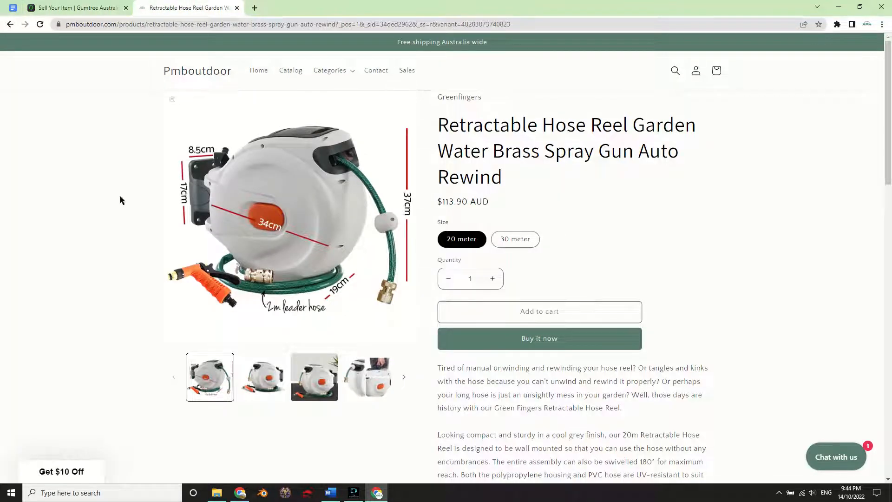
{"action": "left_click", "coordinate": [91, 6]}
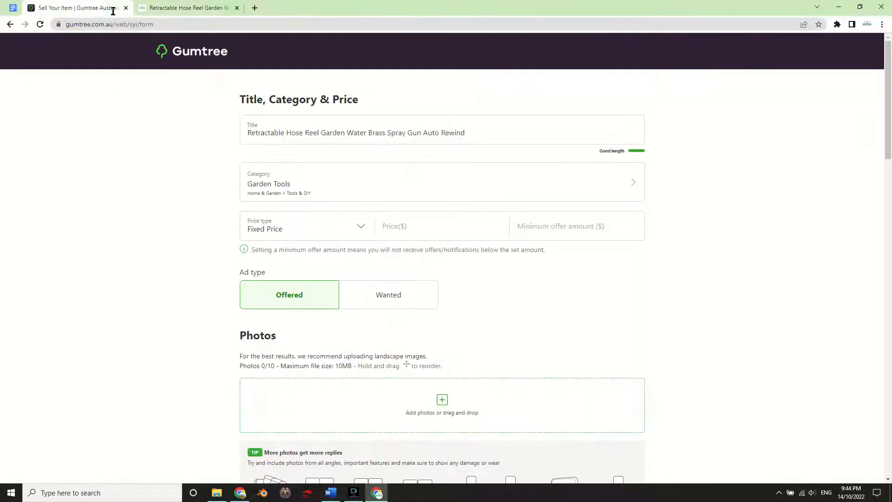
{"action": "left_click", "coordinate": [191, 5]}
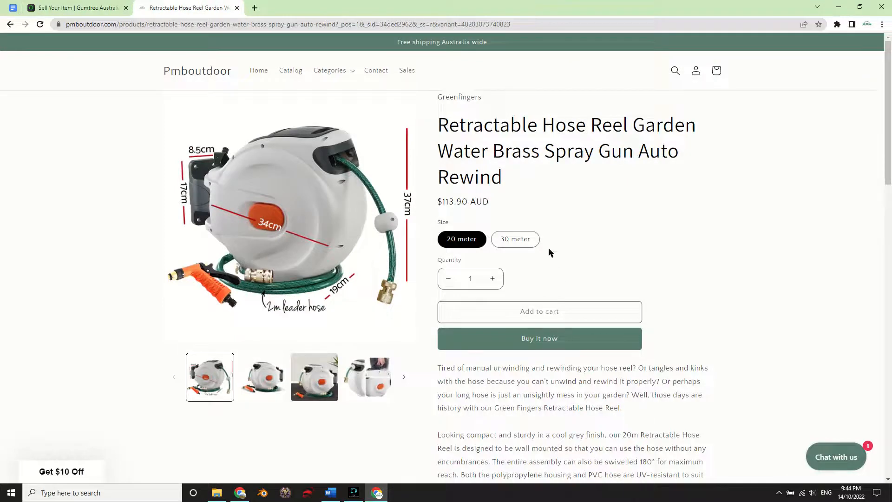
{"action": "left_click", "coordinate": [521, 239]}
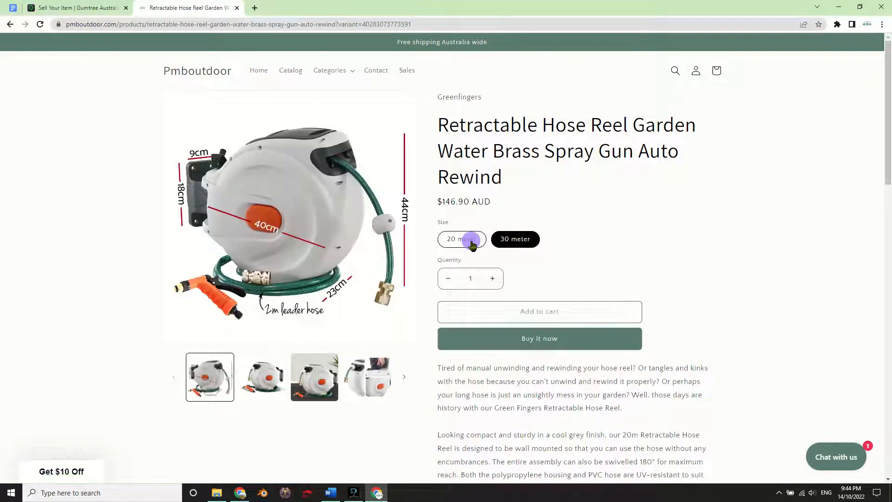
{"action": "left_click", "coordinate": [471, 240]}
{"action": "triple_click", "coordinate": [497, 156]}
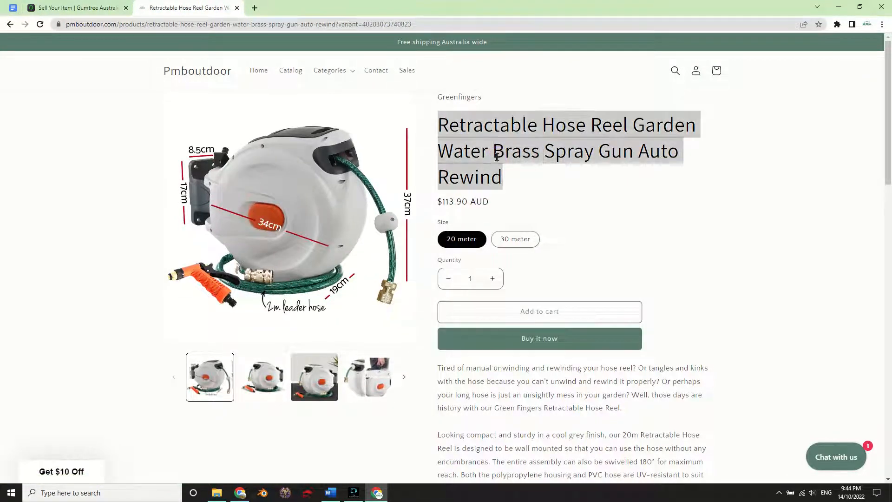
{"action": "left_click", "coordinate": [77, 7]}
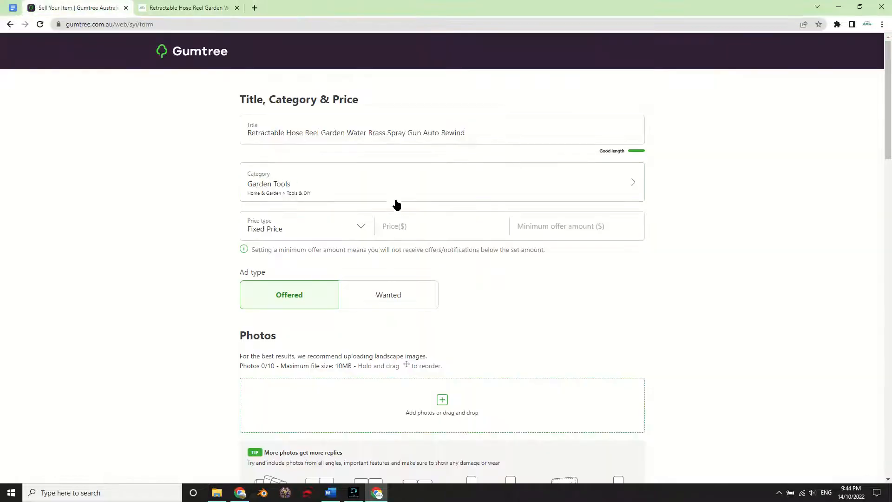
- Set the ad's price to 113.90, copied from the 20 meter option on the store's product page
{"action": "left_click", "coordinate": [186, 8]}
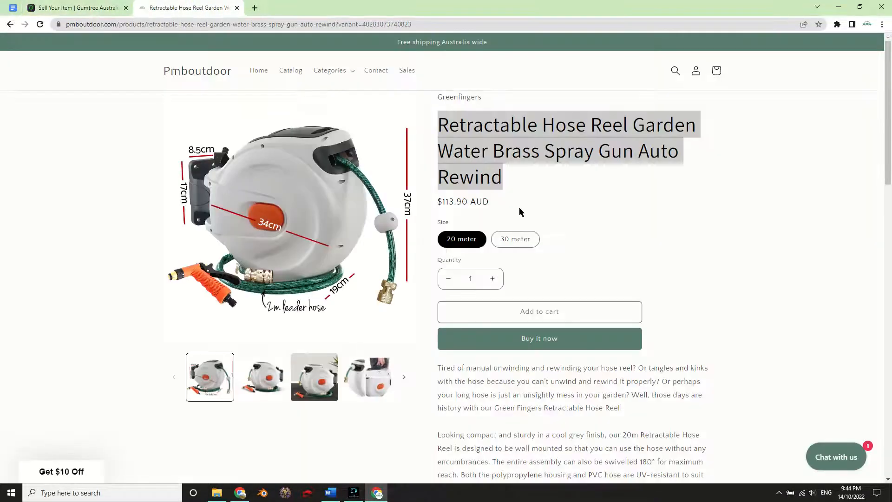
{"action": "double_click", "coordinate": [462, 201]}
{"action": "key", "text": "ctrl+c"}
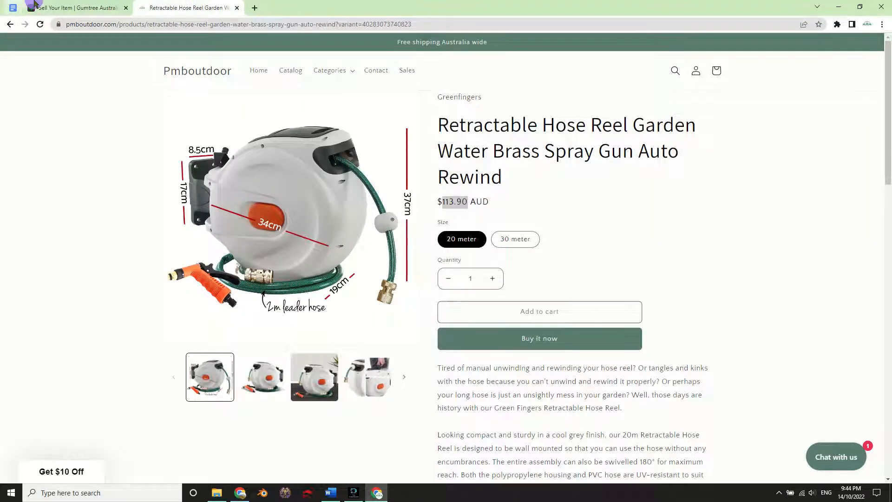
{"action": "key", "text": "ctrl+Tab"}
{"action": "left_click", "coordinate": [410, 229]}
{"action": "key", "text": "ctrl+v"}
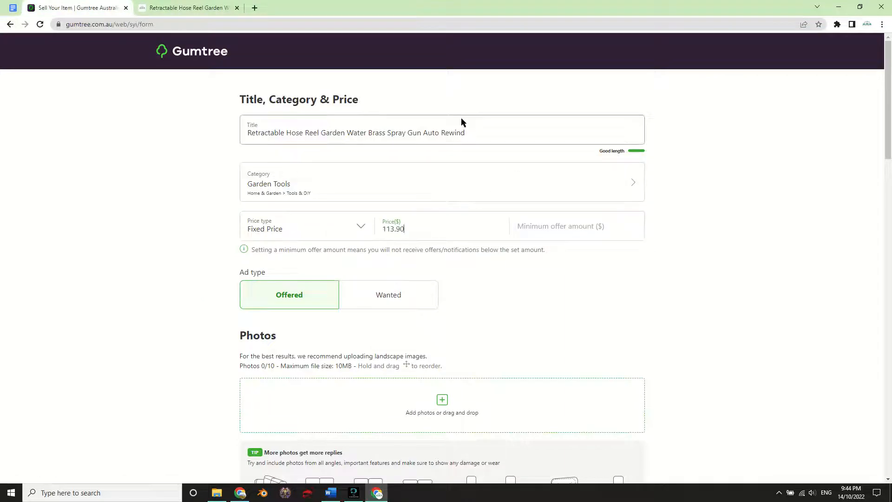
- Check the store's size options and add 20m to the end of the ad title
{"action": "left_click", "coordinate": [169, 6]}
{"action": "left_click", "coordinate": [513, 243]}
{"action": "left_click", "coordinate": [467, 242]}
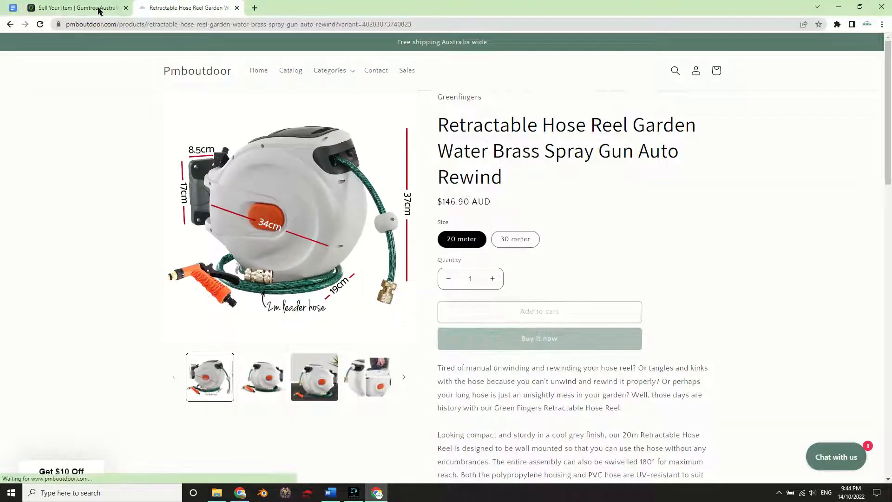
{"action": "left_click", "coordinate": [99, 8]}
{"action": "left_click", "coordinate": [497, 135]}
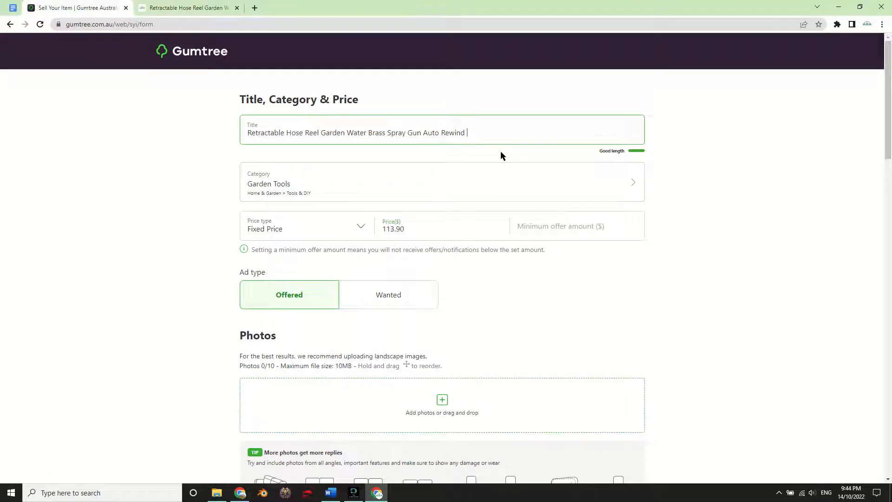
{"action": "type", "text": "20m"}
{"action": "left_click", "coordinate": [665, 235]}
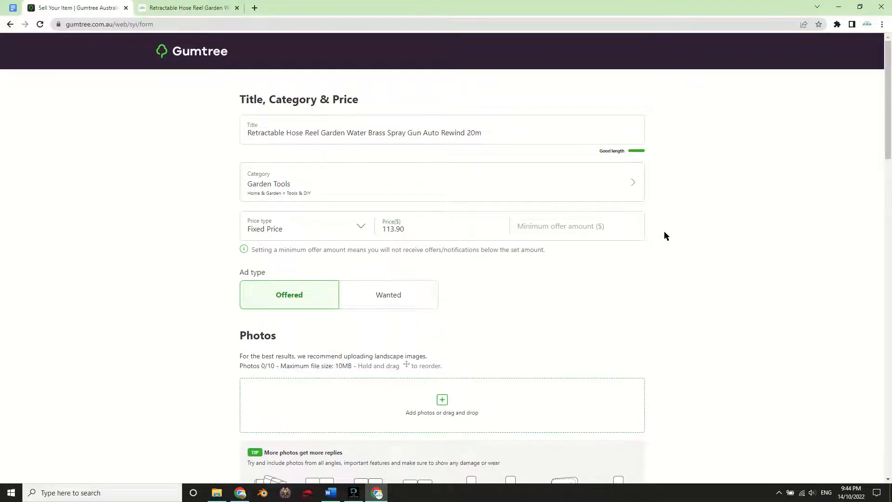
- Add the product photos from the folder Store 2 Images > 129 > HR-WA-BNS-20M-MTL to the ad
{"action": "scroll", "coordinate": [665, 233], "scroll_direction": "down", "scroll_amount": 3}
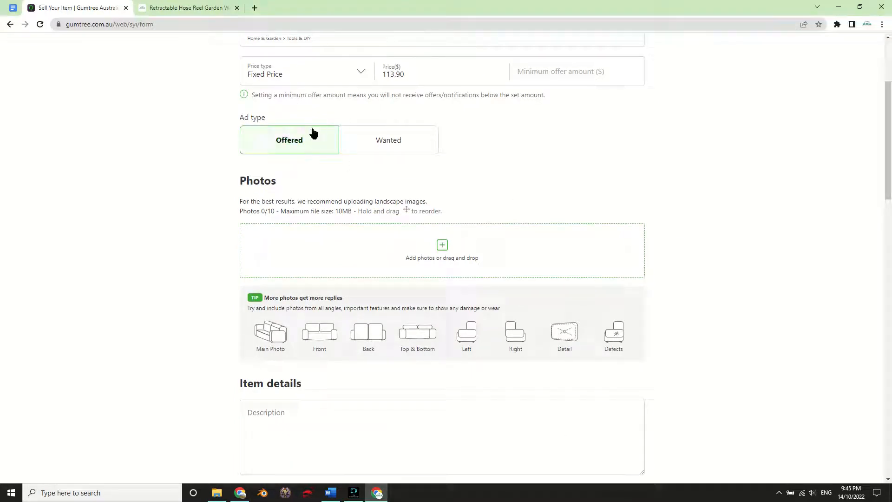
{"action": "left_click", "coordinate": [448, 272]}
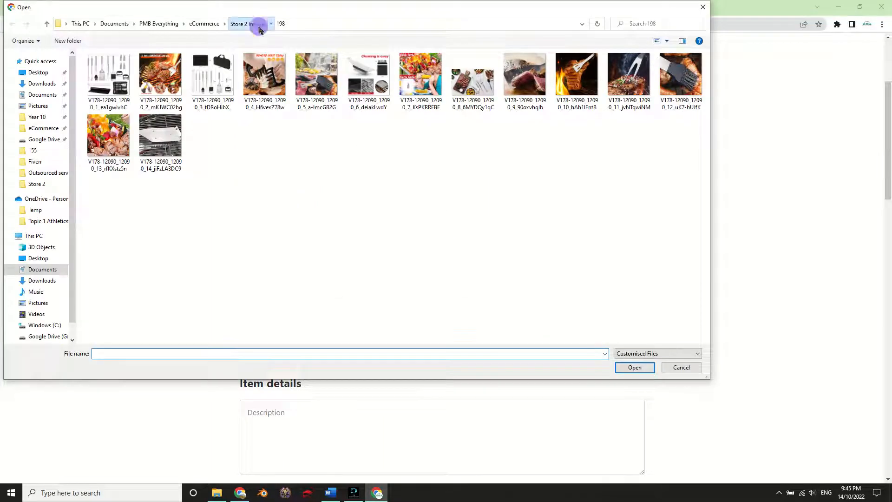
{"action": "left_click", "coordinate": [259, 27]}
{"action": "scroll", "coordinate": [350, 172], "scroll_direction": "up", "scroll_amount": 3}
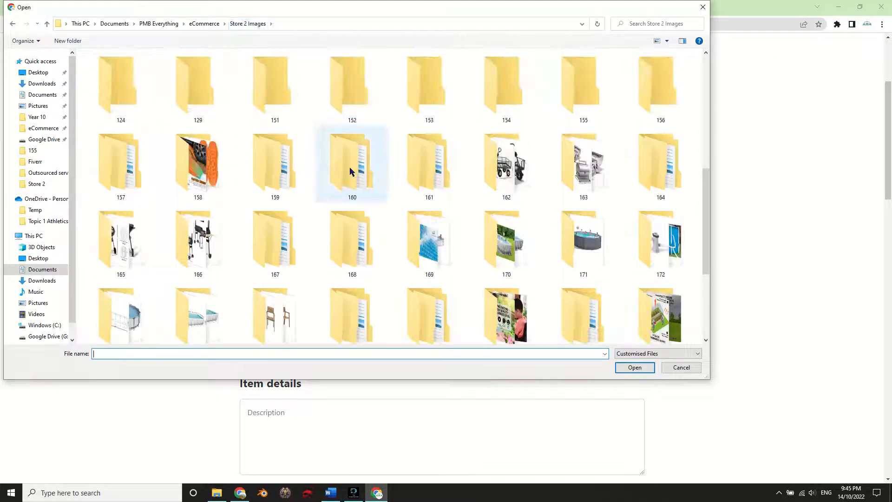
{"action": "scroll", "coordinate": [350, 171], "scroll_direction": "up", "scroll_amount": 2}
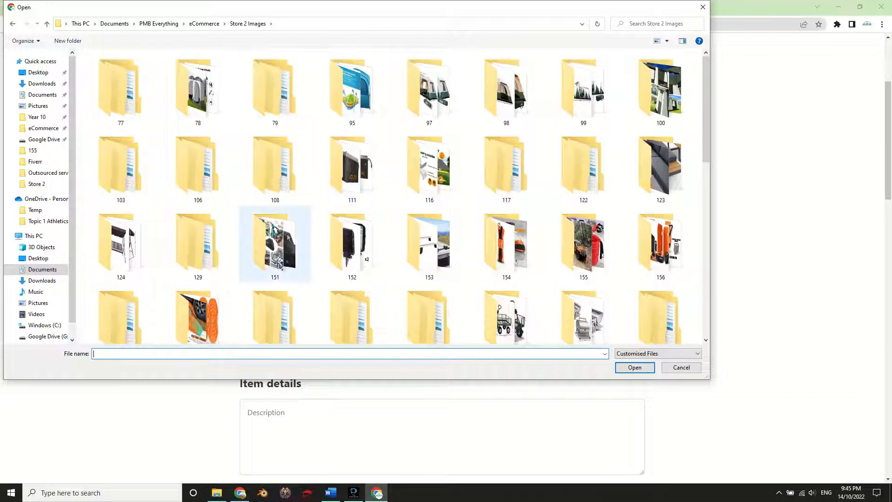
{"action": "double_click", "coordinate": [216, 254]}
{"action": "double_click", "coordinate": [180, 68]}
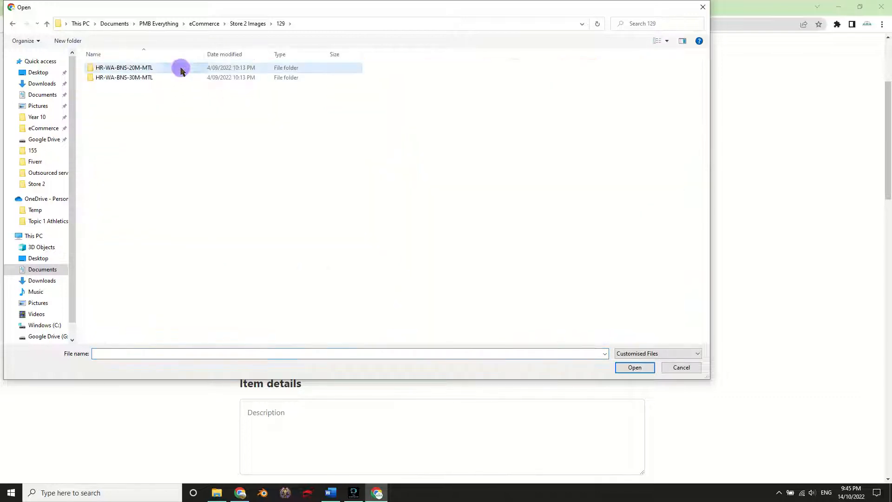
{"action": "left_click_drag", "start_coordinate": [509, 147], "coordinate": [121, 76]}
{"action": "key", "text": "Return"}
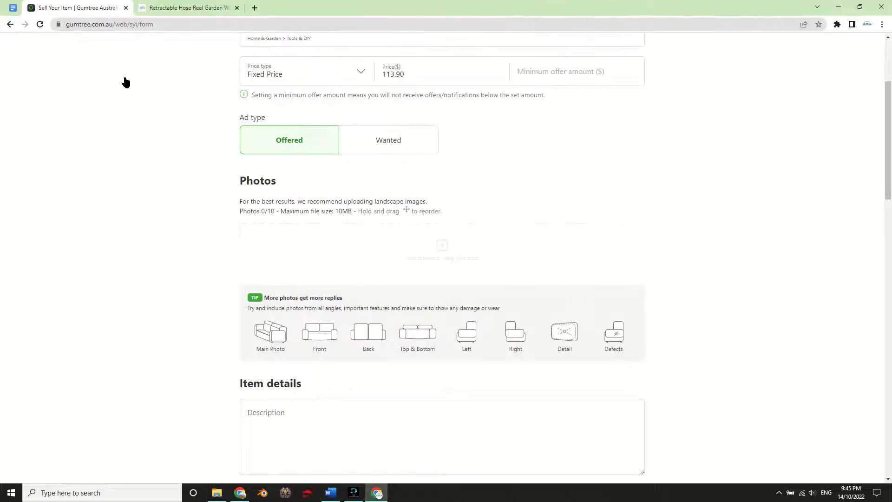
- Check the store's product gallery and move the ad's dark-background hose reel photo to second place, right after the main photo
{"action": "left_click", "coordinate": [189, 8]}
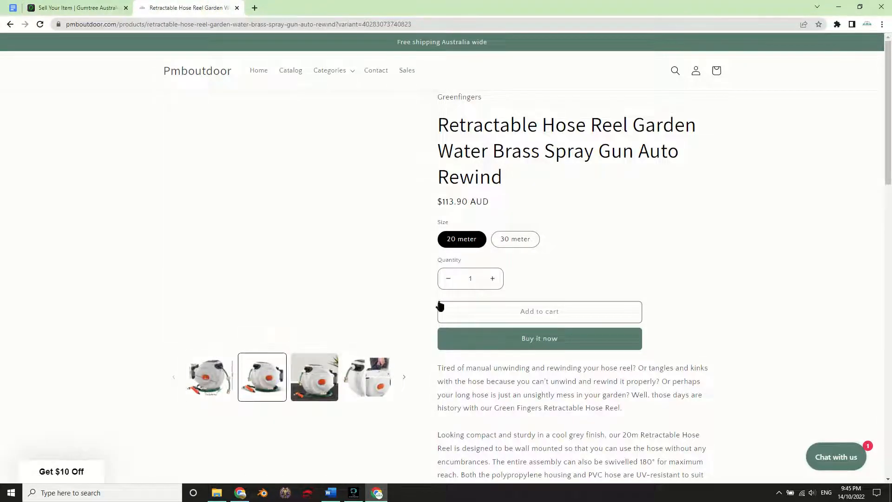
{"action": "left_click", "coordinate": [74, 7]}
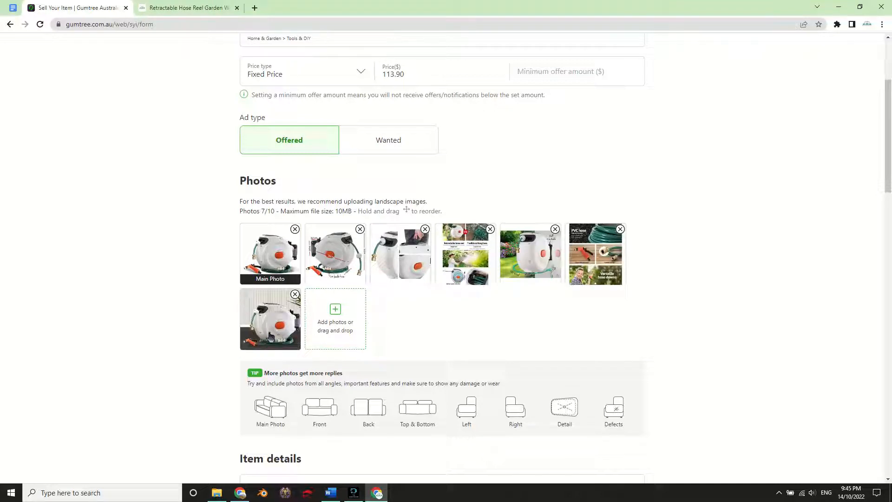
{"action": "left_click_drag", "start_coordinate": [268, 327], "coordinate": [361, 269]}
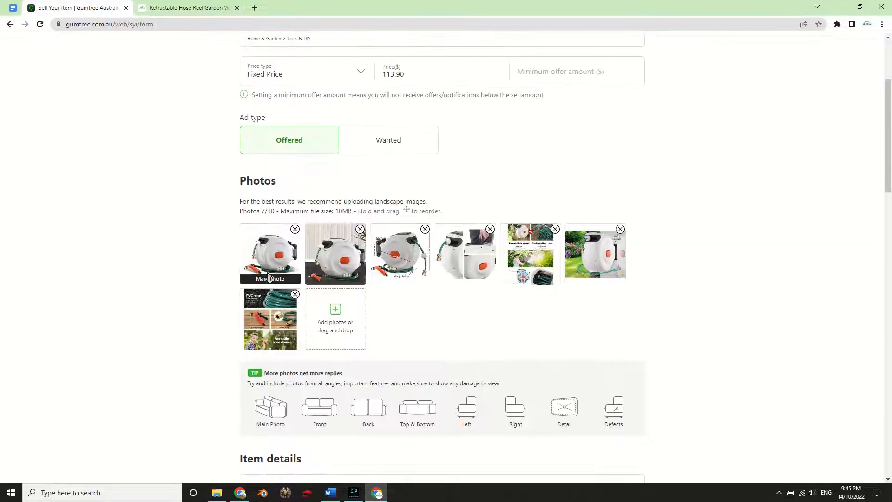
- Copy the full product description, from the introduction through the package contents, from the store page into the ad's description
{"action": "scroll", "coordinate": [284, 308], "scroll_direction": "down", "scroll_amount": 7}
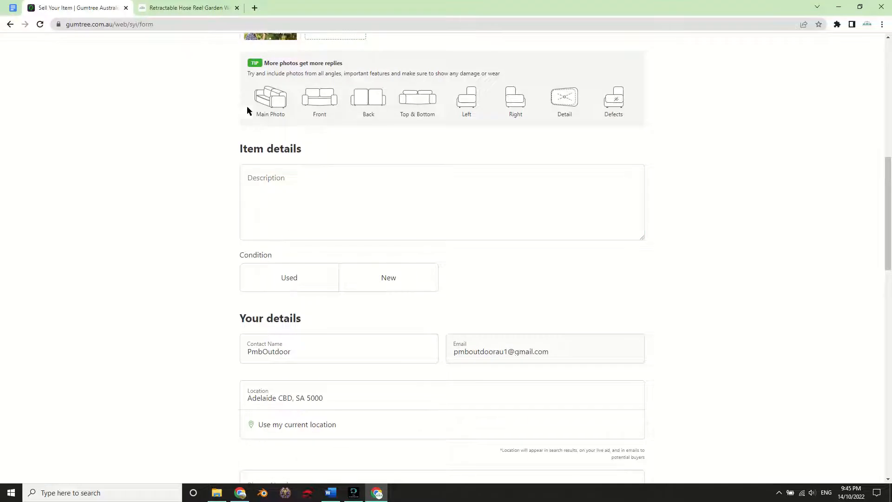
{"action": "left_click", "coordinate": [188, 8]}
{"action": "scroll", "coordinate": [470, 250], "scroll_direction": "down", "scroll_amount": 3}
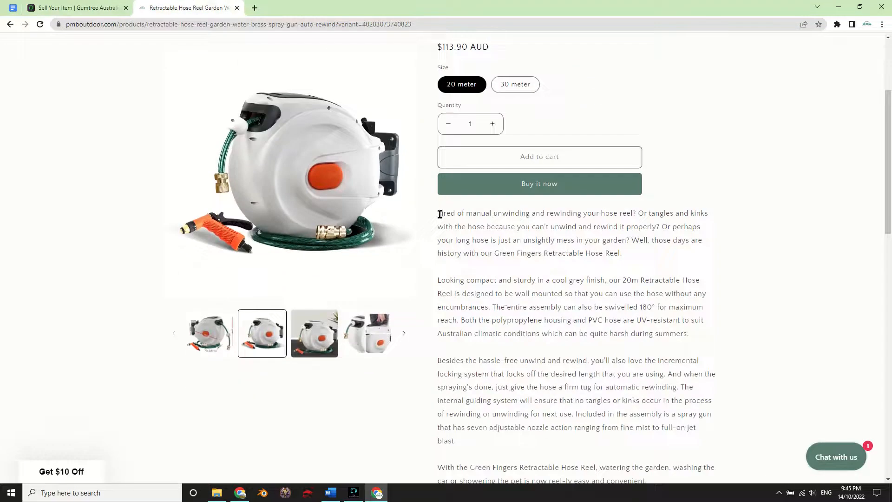
{"action": "left_click_drag", "start_coordinate": [440, 214], "coordinate": [556, 243]}
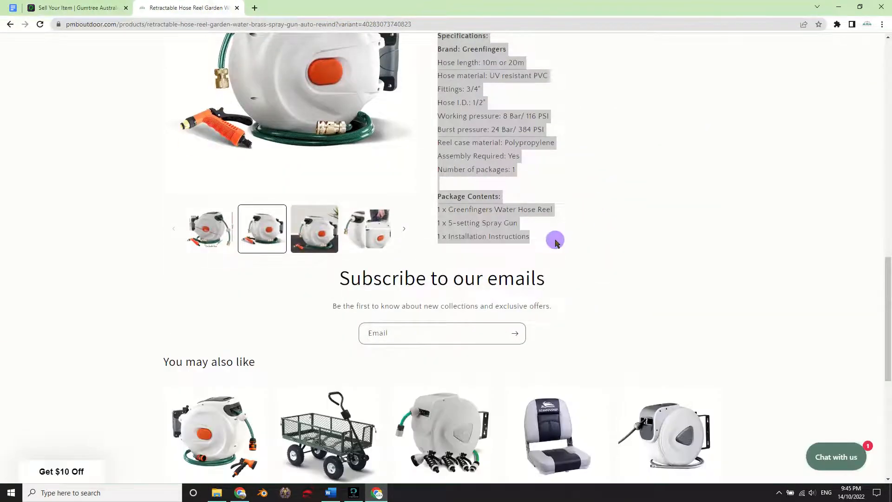
{"action": "left_click", "coordinate": [78, 8]}
{"action": "left_click", "coordinate": [387, 220]}
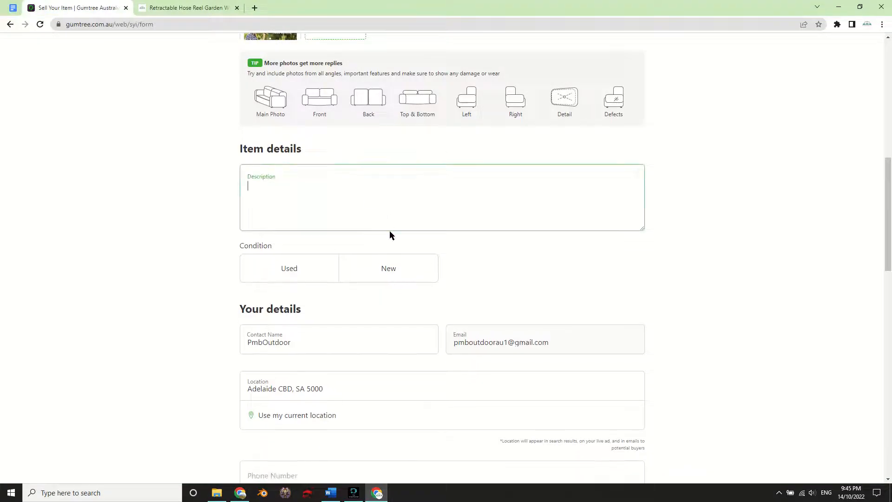
{"action": "key", "text": "ctrl+v"}
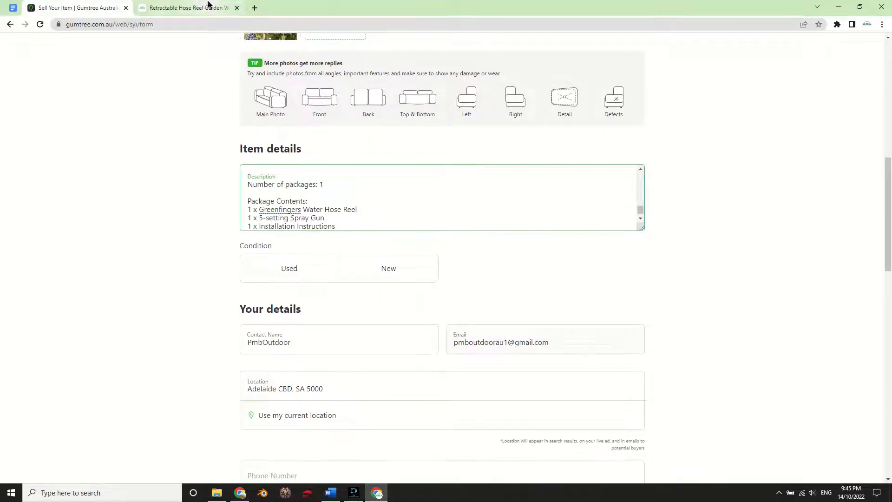
- Check the hose length and other specifications on the store's product page against the ad's description
{"action": "left_click", "coordinate": [210, 7]}
{"action": "scroll", "coordinate": [493, 358], "scroll_direction": "up", "scroll_amount": 3}
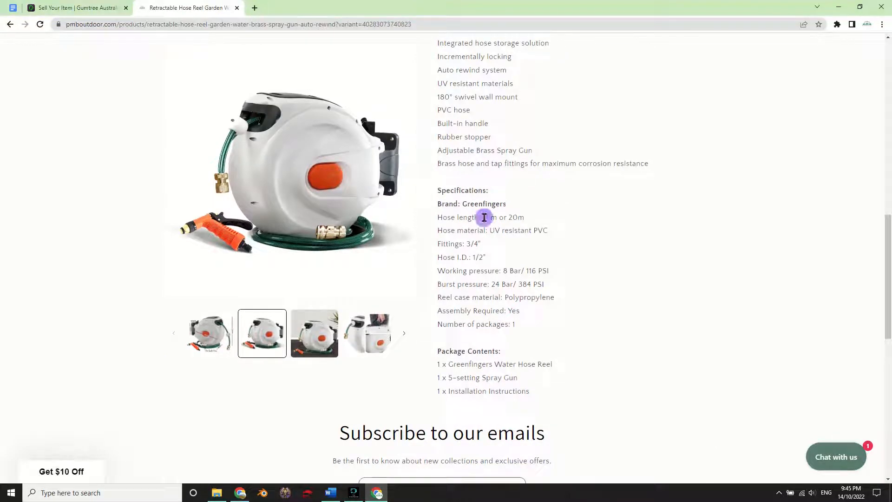
{"action": "left_click", "coordinate": [69, 10]}
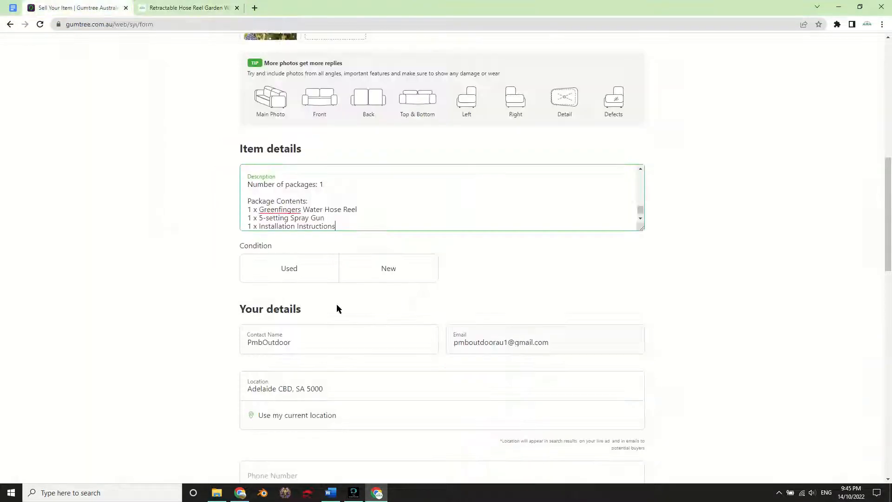
{"action": "left_click", "coordinate": [158, 8]}
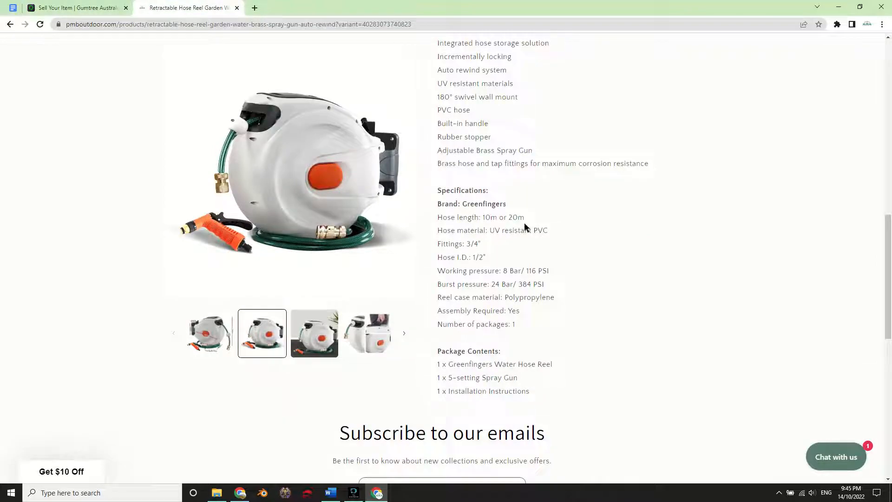
{"action": "scroll", "coordinate": [513, 249], "scroll_direction": "up", "scroll_amount": 13}
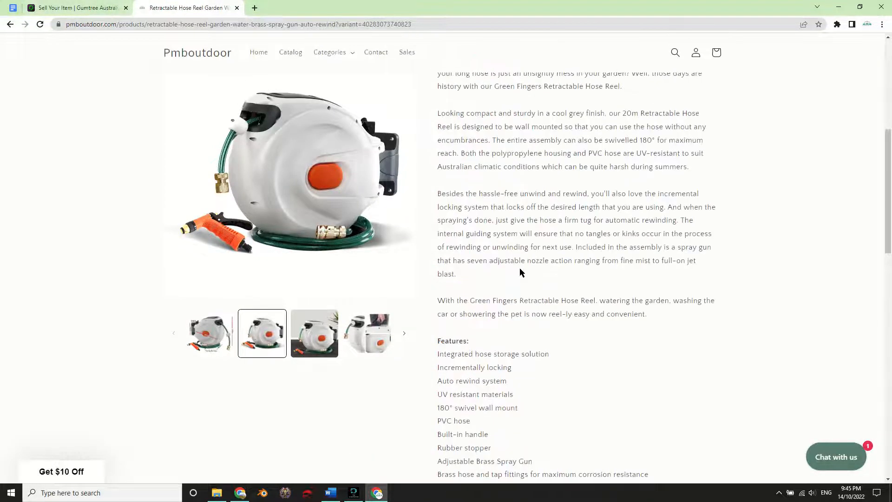
{"action": "scroll", "coordinate": [480, 251], "scroll_direction": "down", "scroll_amount": 15}
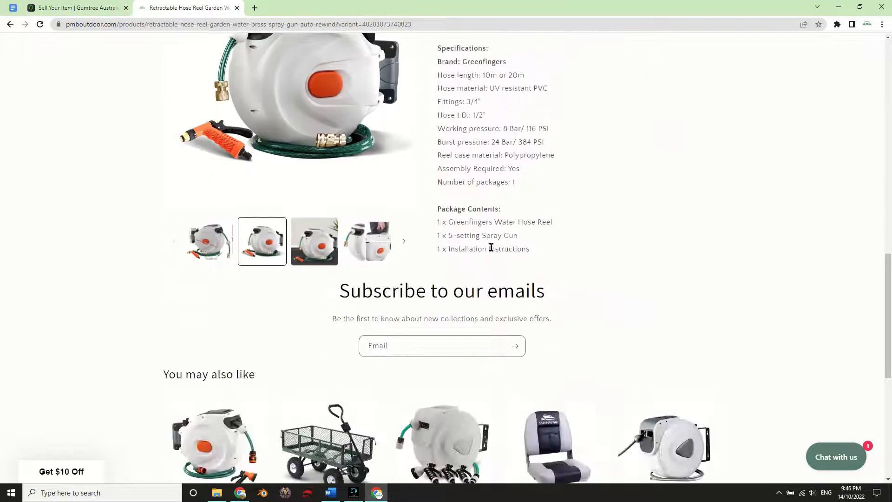
- Return to the Gumtree ad and remove "10m or" from the description's hose length line, leaving only 20m
{"action": "scroll", "coordinate": [502, 255], "scroll_direction": "up", "scroll_amount": 3}
{"action": "left_click", "coordinate": [88, 4]}
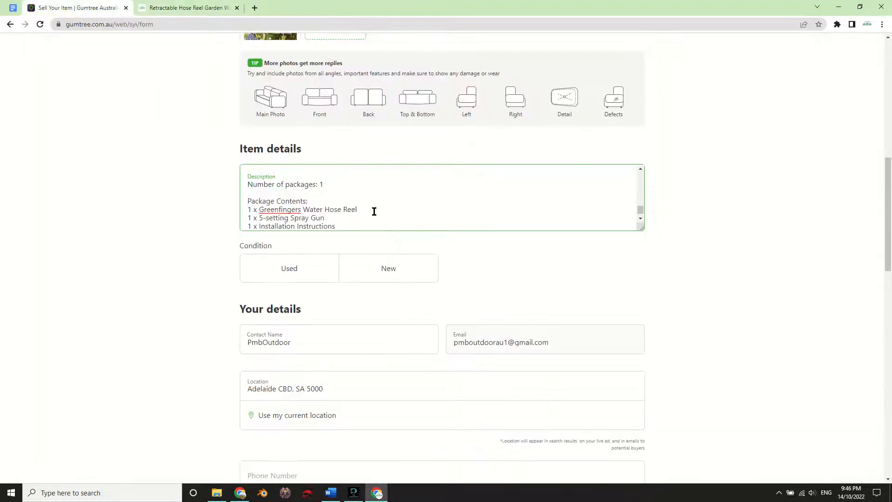
{"action": "scroll", "coordinate": [640, 175], "scroll_direction": "up", "scroll_amount": 3}
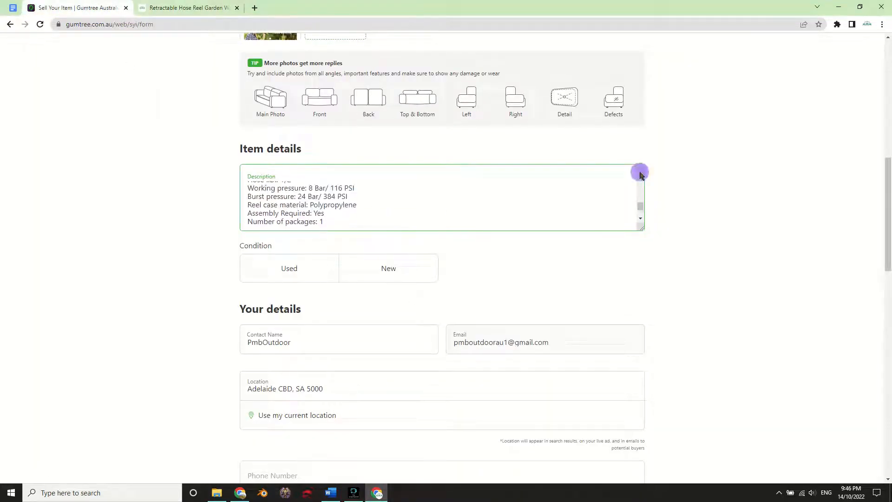
{"action": "scroll", "coordinate": [640, 175], "scroll_direction": "up", "scroll_amount": 2}
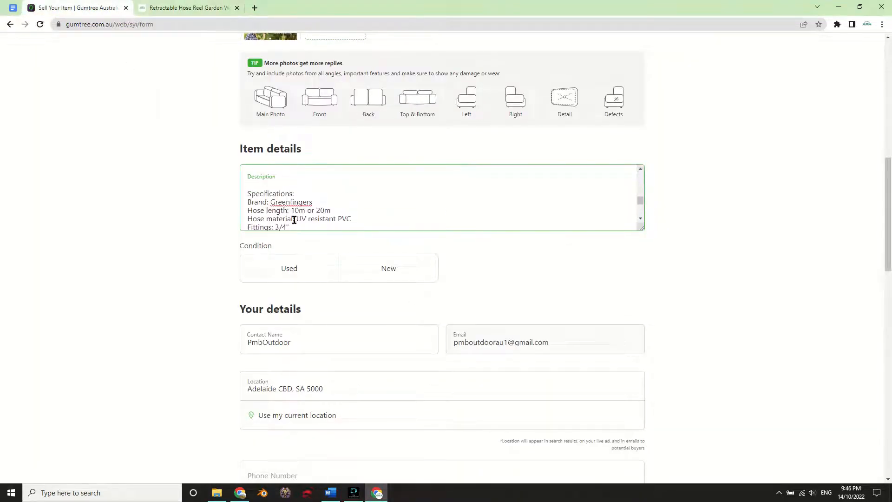
{"action": "left_click", "coordinate": [316, 210]}
{"action": "key", "text": "BackSpace"}
{"action": "key", "text": "BackSpace"}
{"action": "key", "text": "BackSpace"}
{"action": "key", "text": "BackSpace"}
{"action": "key", "text": "BackSpace"}
{"action": "key", "text": "BackSpace"}
{"action": "key", "text": "BackSpace"}
{"action": "left_click_drag", "start_coordinate": [639, 203], "coordinate": [648, 233]}
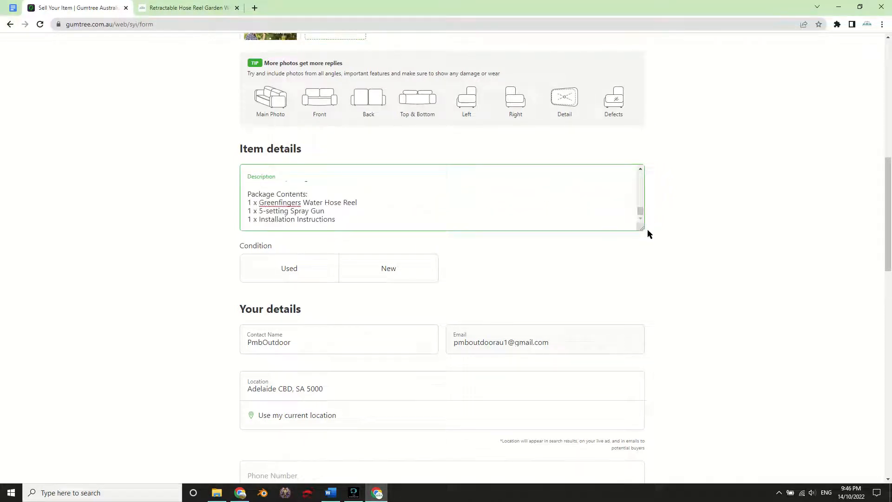
- Look over the ad's price and photos, and set the item's condition to New
{"action": "left_click", "coordinate": [706, 239]}
{"action": "scroll", "coordinate": [329, 288], "scroll_direction": "down", "scroll_amount": 3}
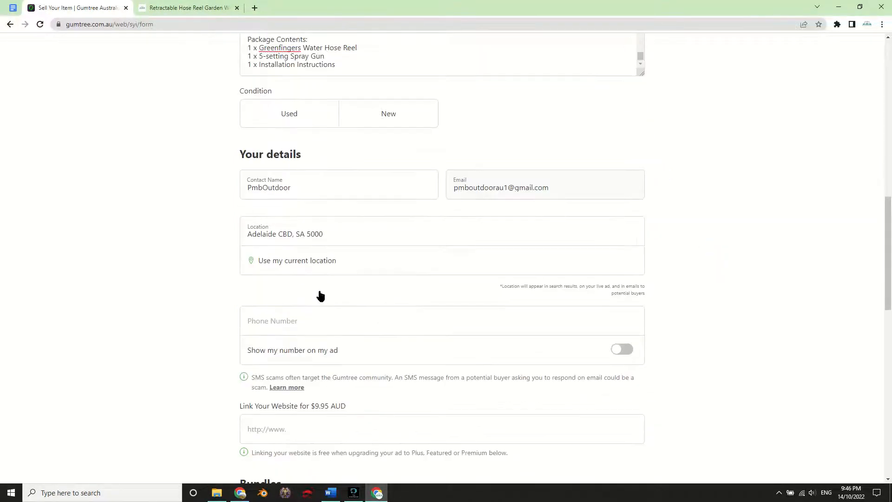
{"action": "scroll", "coordinate": [210, 218], "scroll_direction": "up", "scroll_amount": 3}
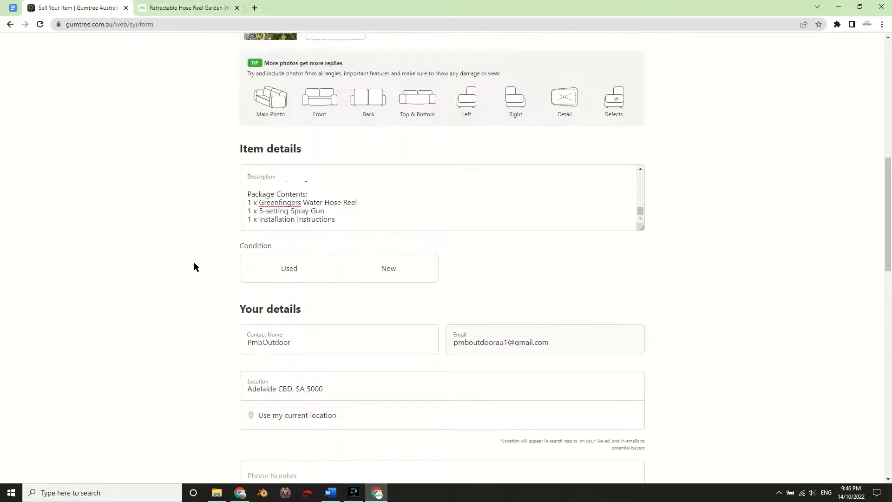
{"action": "scroll", "coordinate": [176, 221], "scroll_direction": "up", "scroll_amount": 7}
{"action": "scroll", "coordinate": [373, 279], "scroll_direction": "down", "scroll_amount": 7}
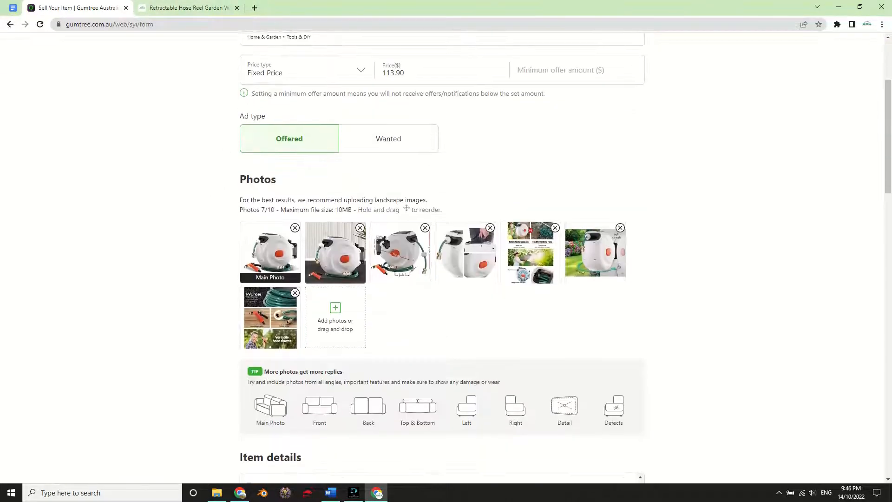
{"action": "left_click", "coordinate": [380, 279]}
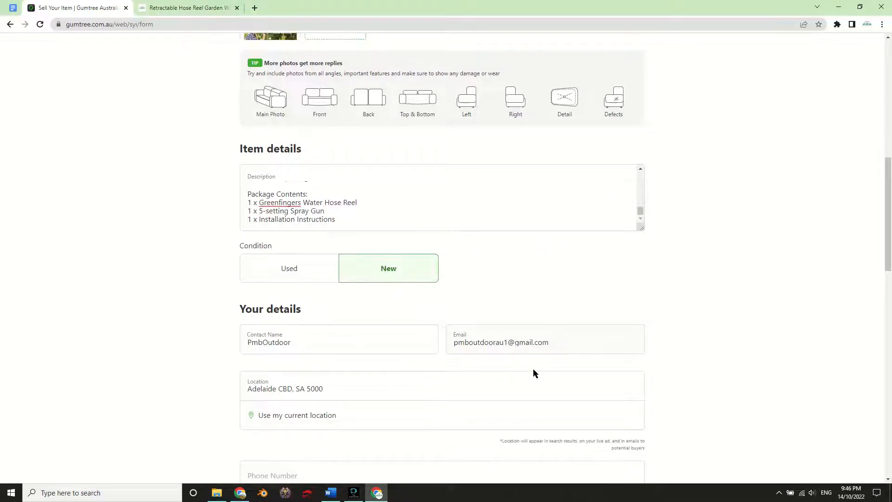
- Review the ad's contact details, paid website link option, bundles and add-ons without choosing any paid extras
{"action": "scroll", "coordinate": [716, 328], "scroll_direction": "down", "scroll_amount": 3}
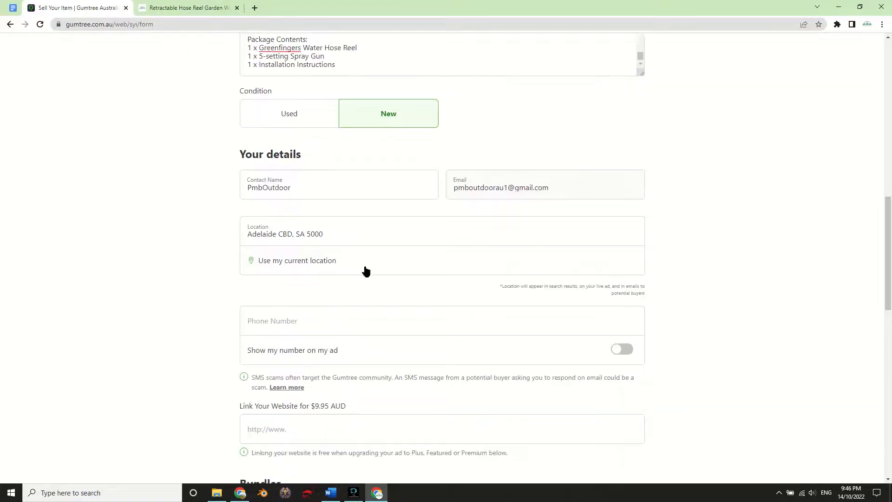
{"action": "scroll", "coordinate": [62, 219], "scroll_direction": "down", "scroll_amount": 3}
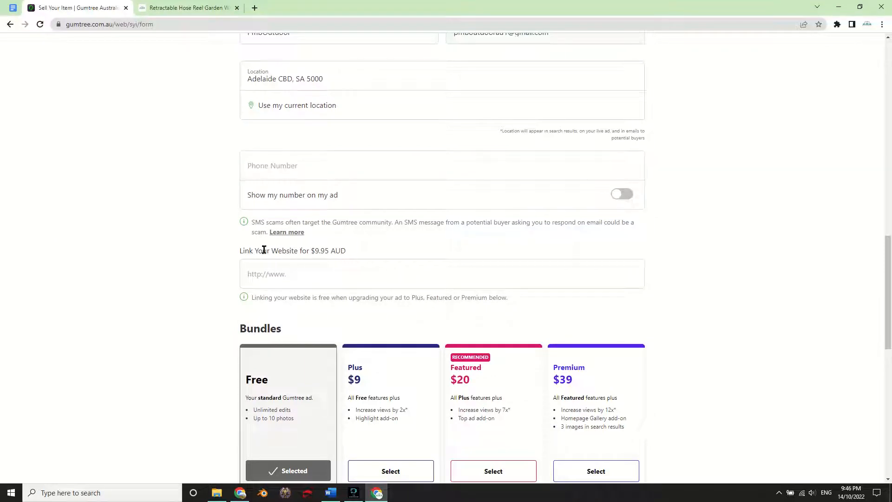
{"action": "left_click_drag", "start_coordinate": [239, 252], "coordinate": [361, 257]}
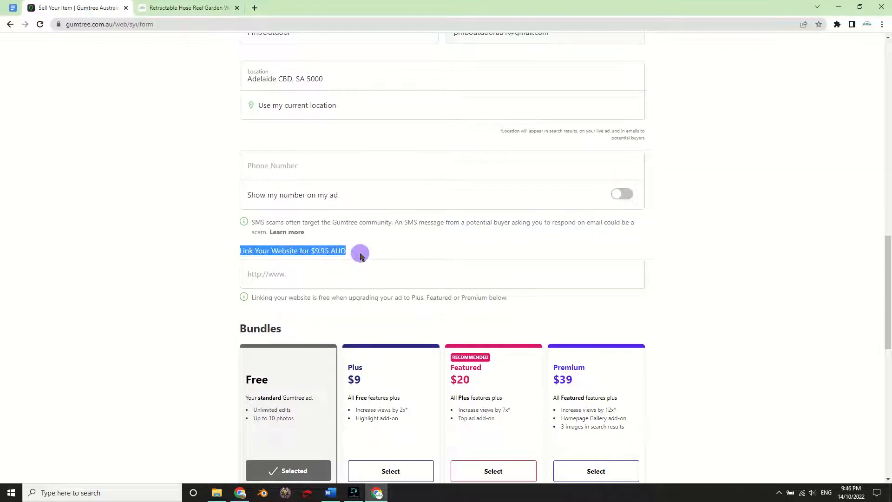
{"action": "left_click", "coordinate": [282, 274]}
{"action": "left_click", "coordinate": [164, 257]}
{"action": "scroll", "coordinate": [160, 255], "scroll_direction": "down", "scroll_amount": 1}
{"action": "scroll", "coordinate": [160, 259], "scroll_direction": "down", "scroll_amount": 5}
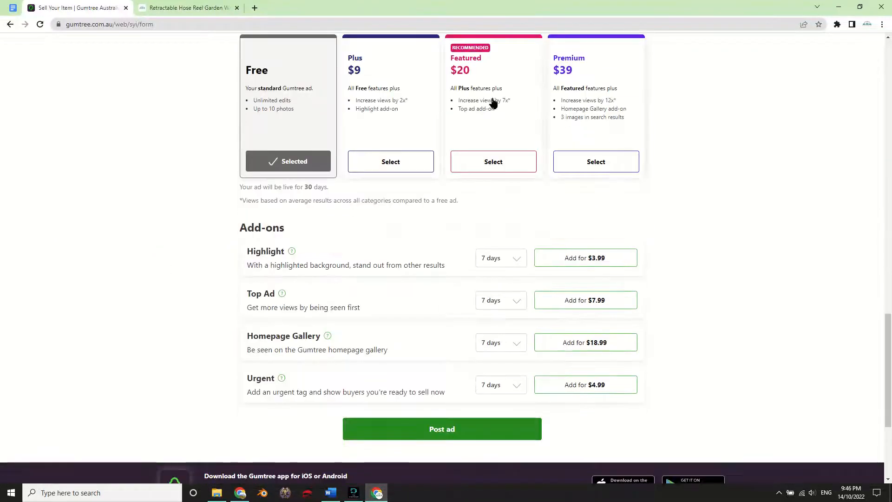
{"action": "scroll", "coordinate": [600, 346], "scroll_direction": "up", "scroll_amount": 3}
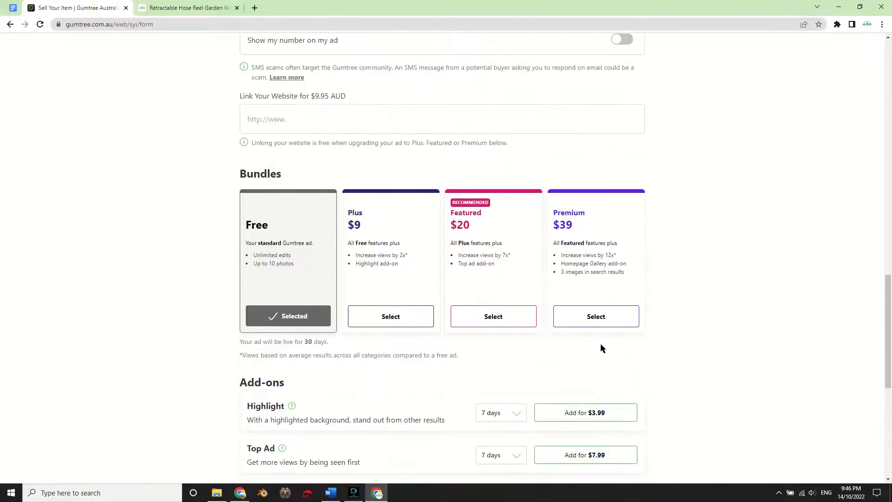
{"action": "scroll", "coordinate": [601, 346], "scroll_direction": "down", "scroll_amount": 3}
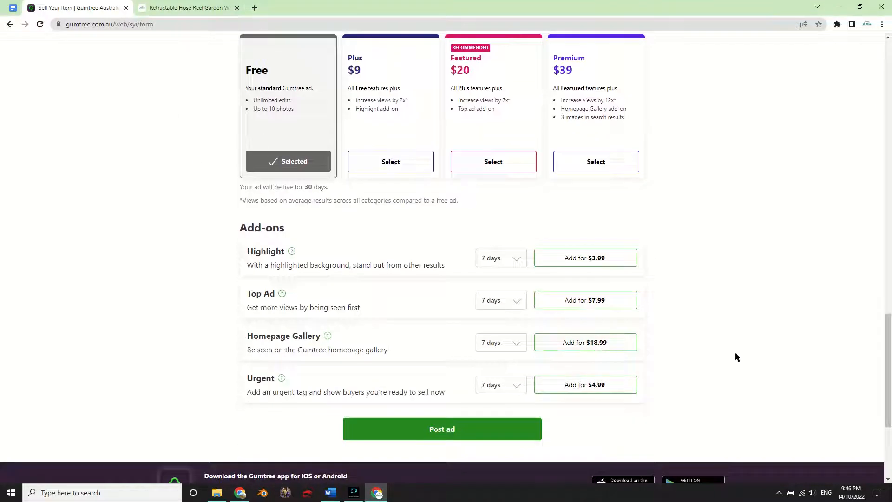
{"action": "scroll", "coordinate": [732, 359], "scroll_direction": "up", "scroll_amount": 10}
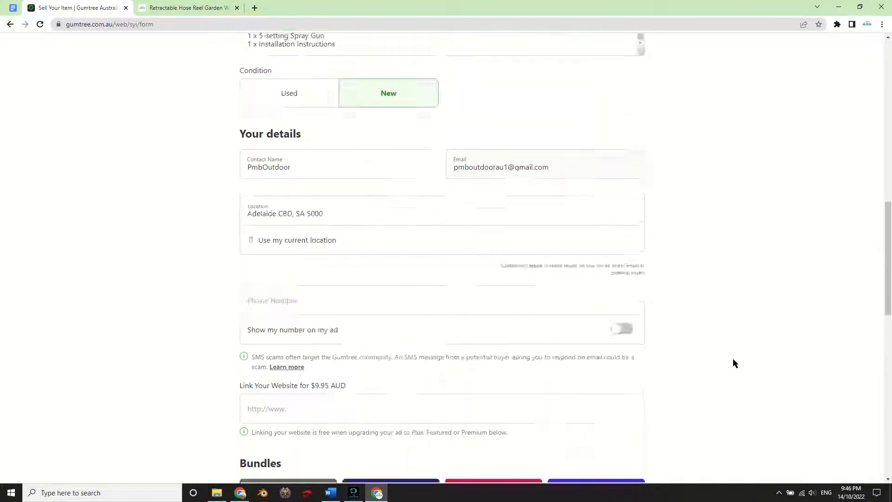
{"action": "scroll", "coordinate": [733, 362], "scroll_direction": "down", "scroll_amount": 10}
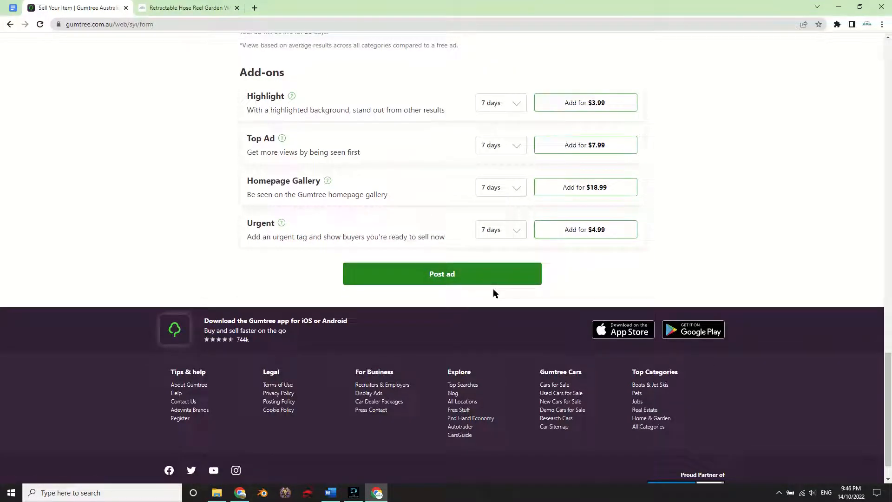
- Post the ad with the Free bundle and open the account's Manage Ads page
{"action": "left_click", "coordinate": [470, 274]}
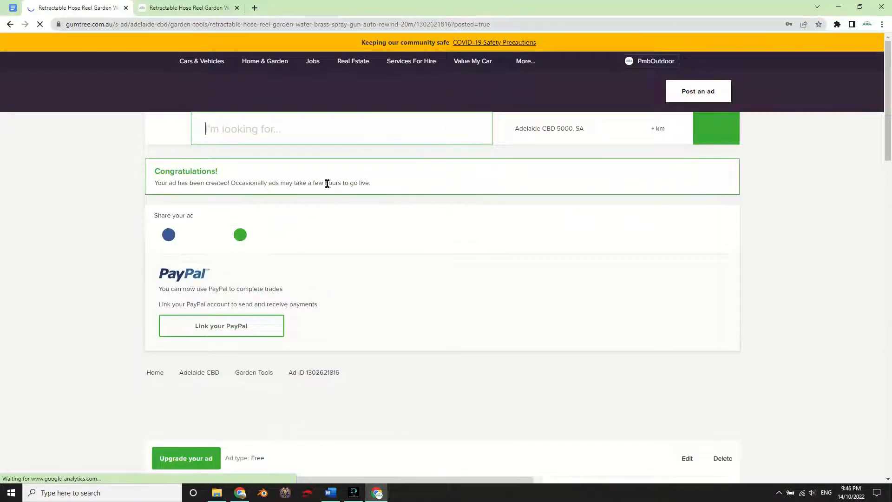
{"action": "left_click", "coordinate": [658, 61]}
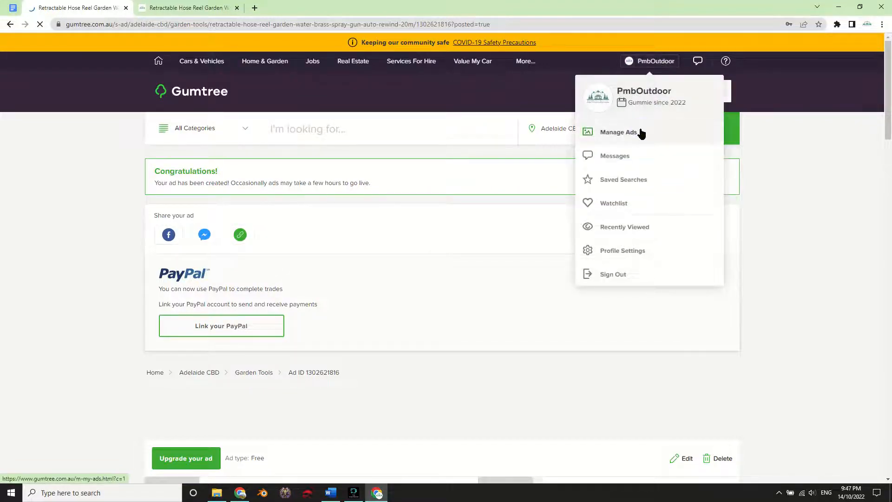
{"action": "left_click", "coordinate": [642, 134]}
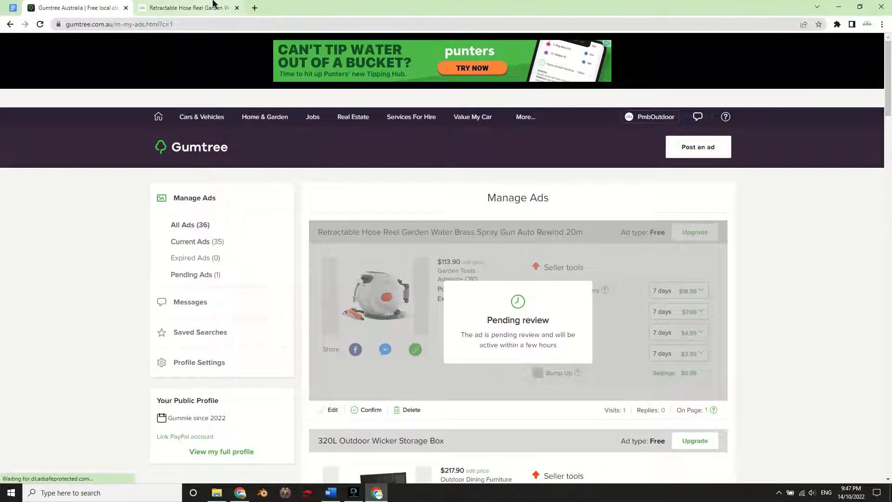
- Look through the hose reel's product page in the PmbOutdoor store, and return to Gumtree's Manage Ads page
{"action": "left_click", "coordinate": [188, 7]}
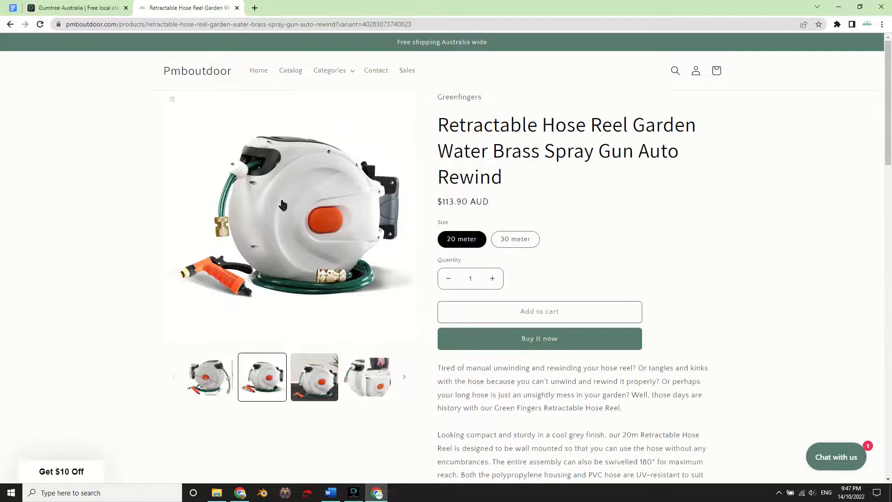
{"action": "scroll", "coordinate": [405, 339], "scroll_direction": "down", "scroll_amount": 10}
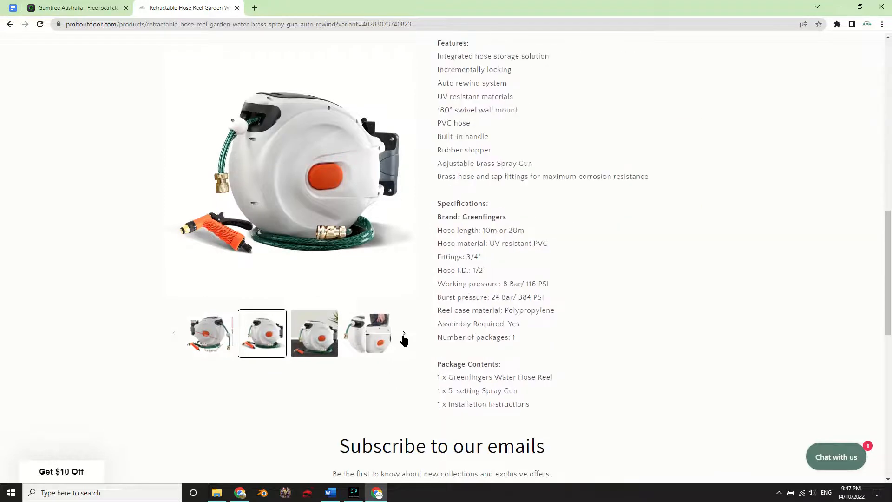
{"action": "scroll", "coordinate": [377, 387], "scroll_direction": "down", "scroll_amount": 10}
{"action": "scroll", "coordinate": [216, 331], "scroll_direction": "up", "scroll_amount": 3}
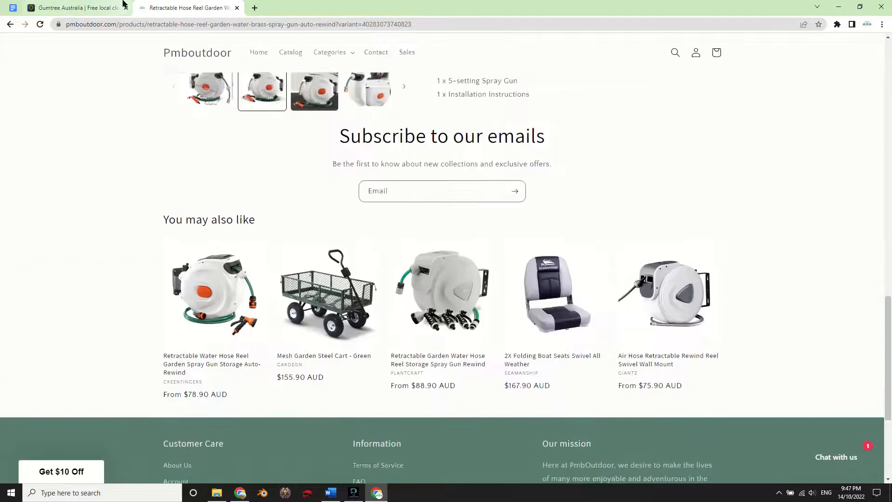
{"action": "left_click", "coordinate": [111, 7]}
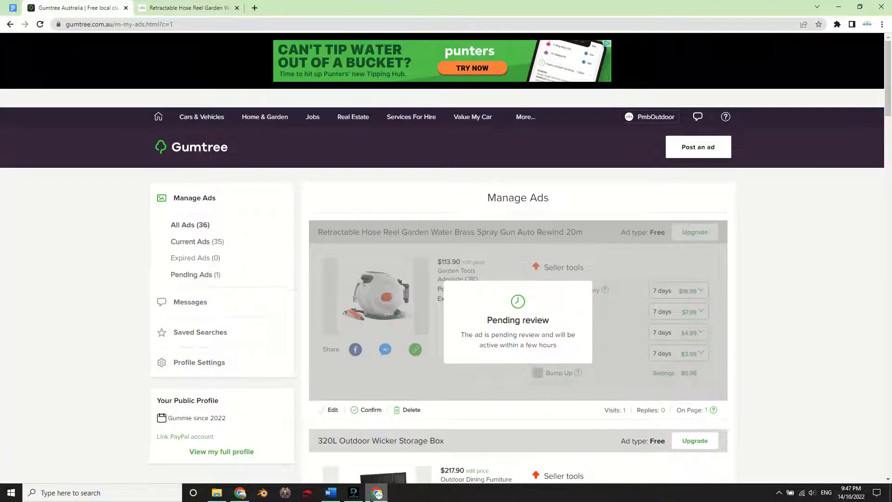